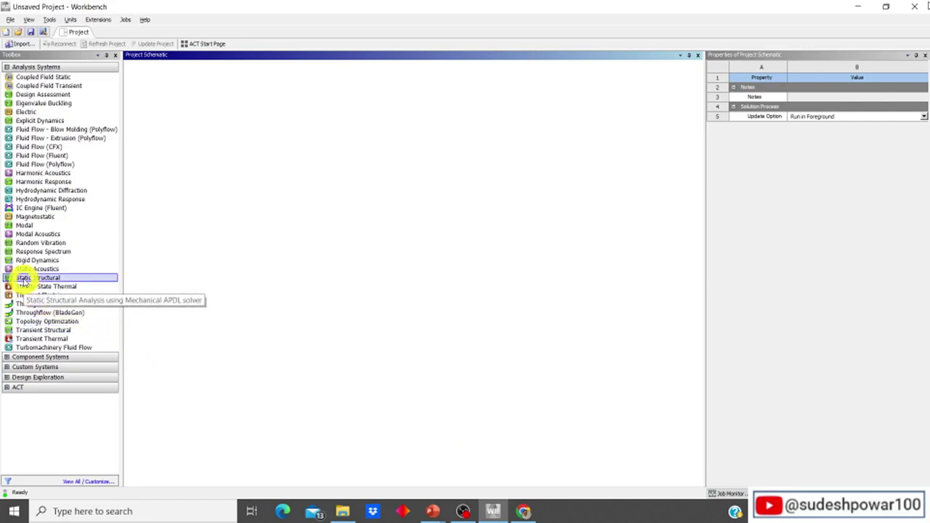
Add a Static Structural analysis system to the project schematic and open its Engineering Data
{"action": "left_click_drag", "start_coordinate": [25, 280], "coordinate": [204, 109]}
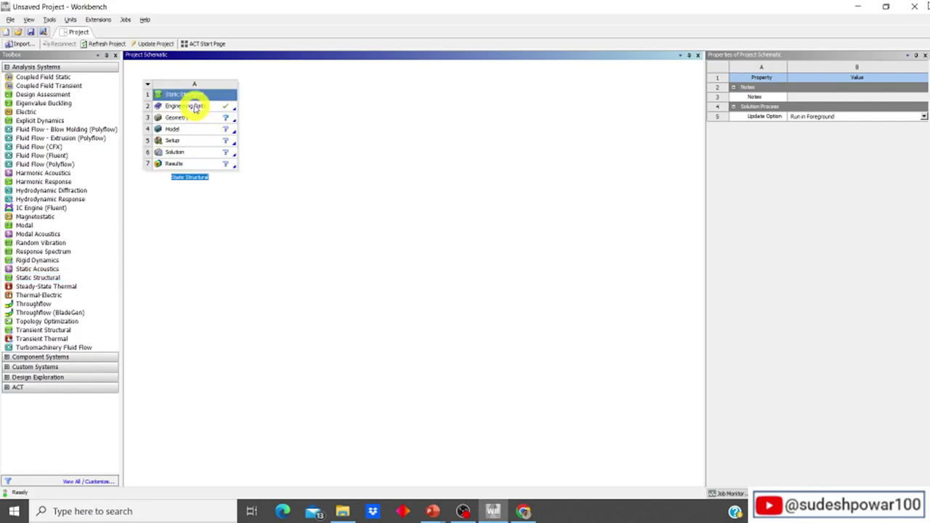
{"action": "double_click", "coordinate": [195, 107]}
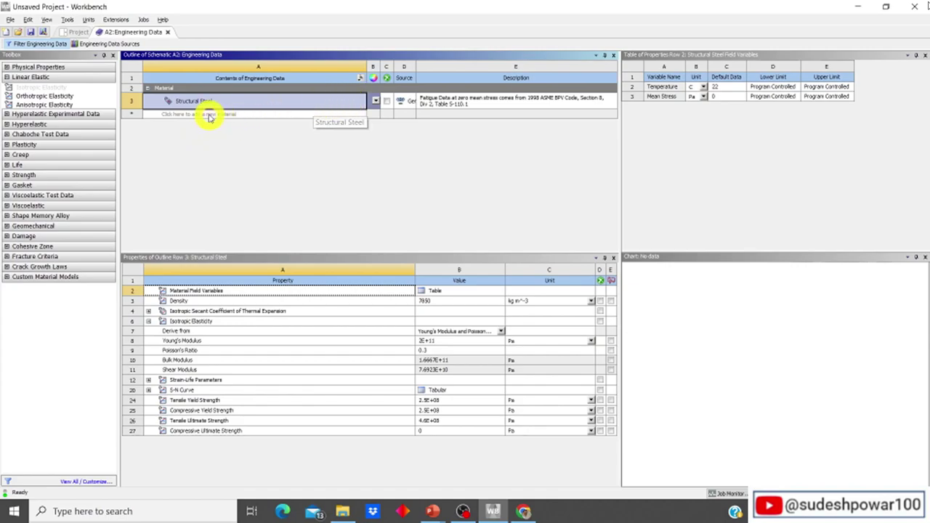
Add a new material named Steel101 to the engineering data
{"action": "left_click", "coordinate": [207, 114]}
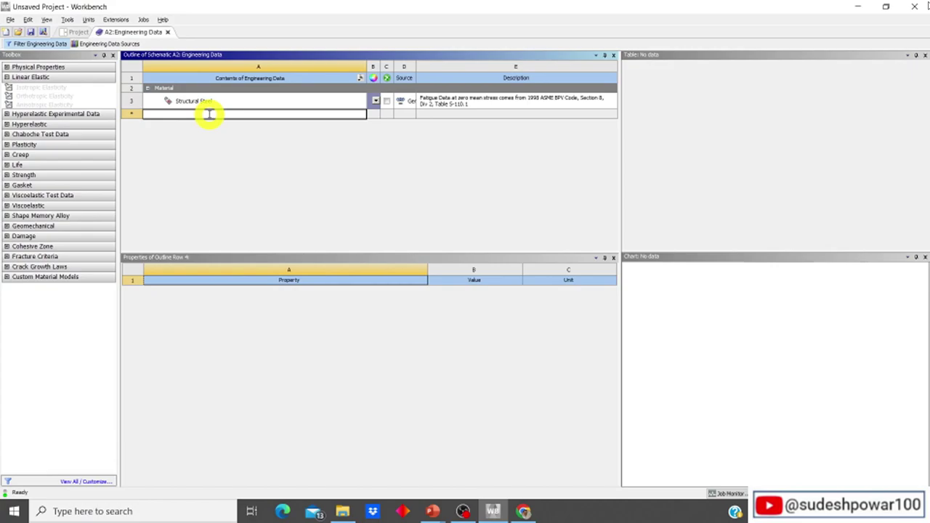
{"action": "type", "text": "s"}
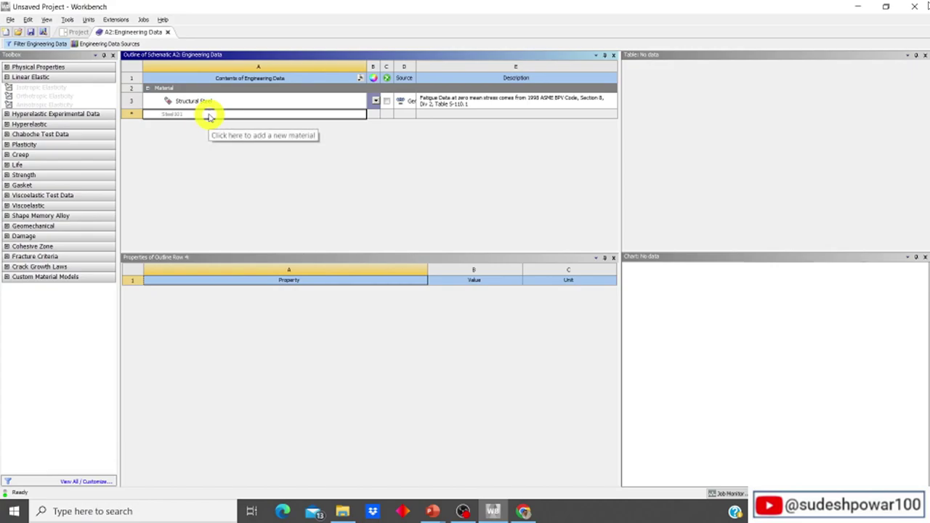
{"action": "type", "text": "teel101"}
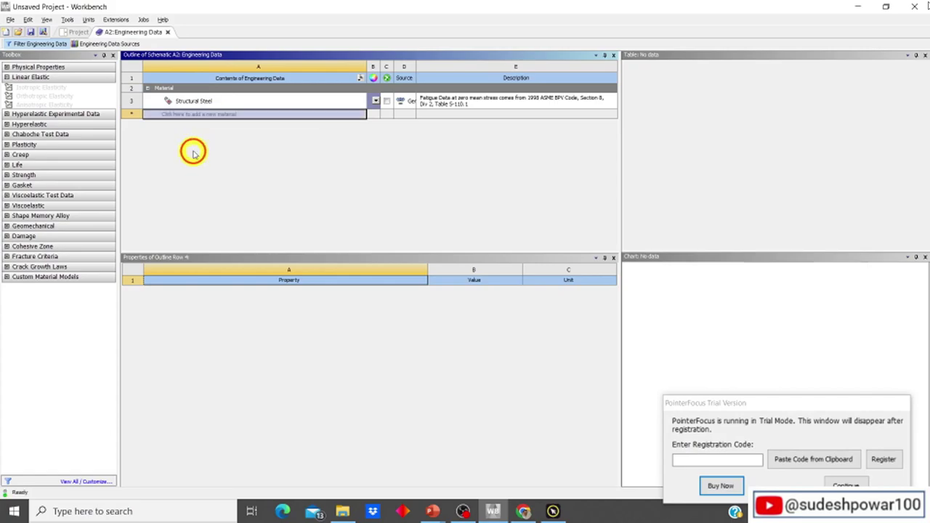
{"action": "left_click", "coordinate": [193, 153]}
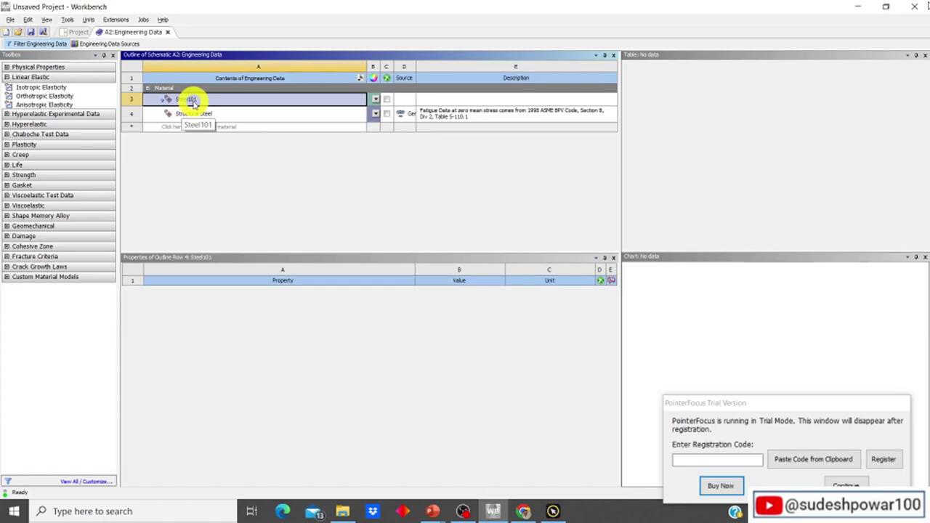
Add the Isotropic Elasticity property to the Steel101 material
{"action": "left_click", "coordinate": [32, 87]}
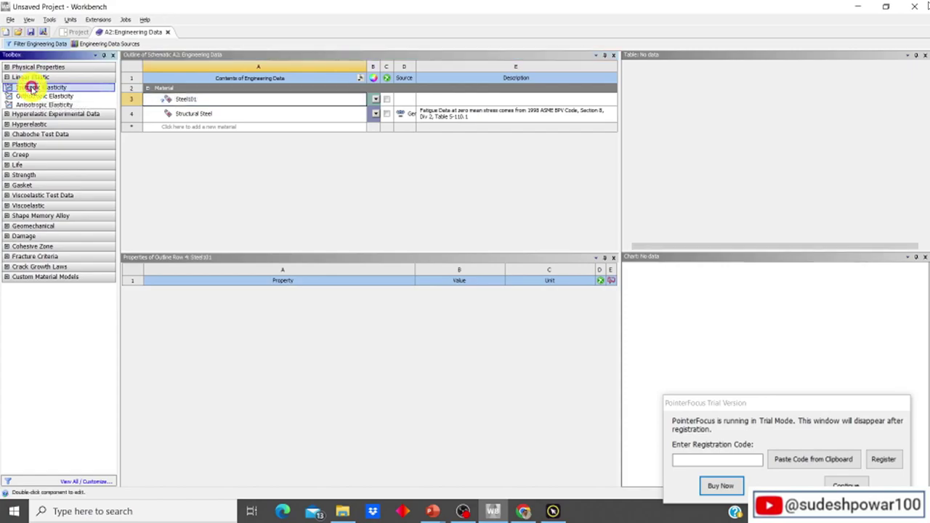
{"action": "double_click", "coordinate": [33, 87]}
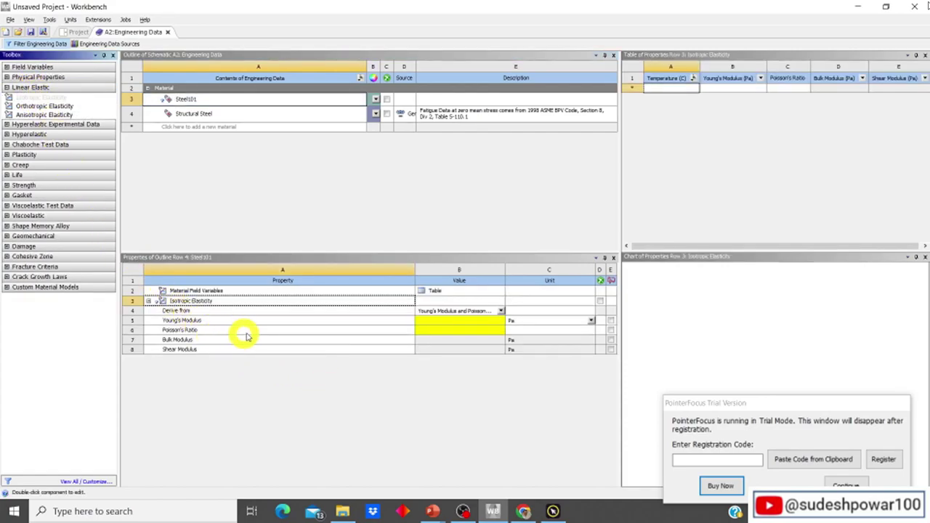
{"action": "left_click", "coordinate": [148, 301]}
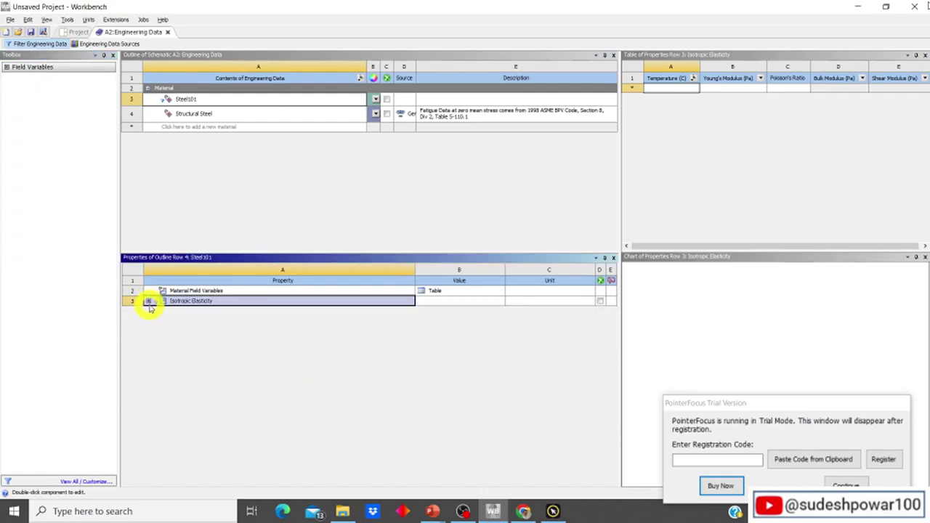
{"action": "left_click", "coordinate": [148, 301]}
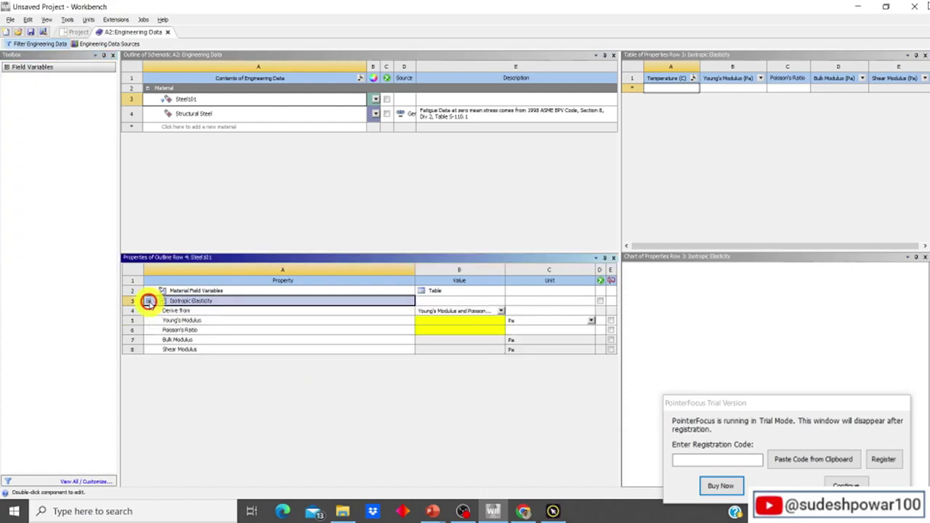
Set the Young's Modulus of Steel101 to 200e3 with MPa as the unit
{"action": "left_click", "coordinate": [455, 323]}
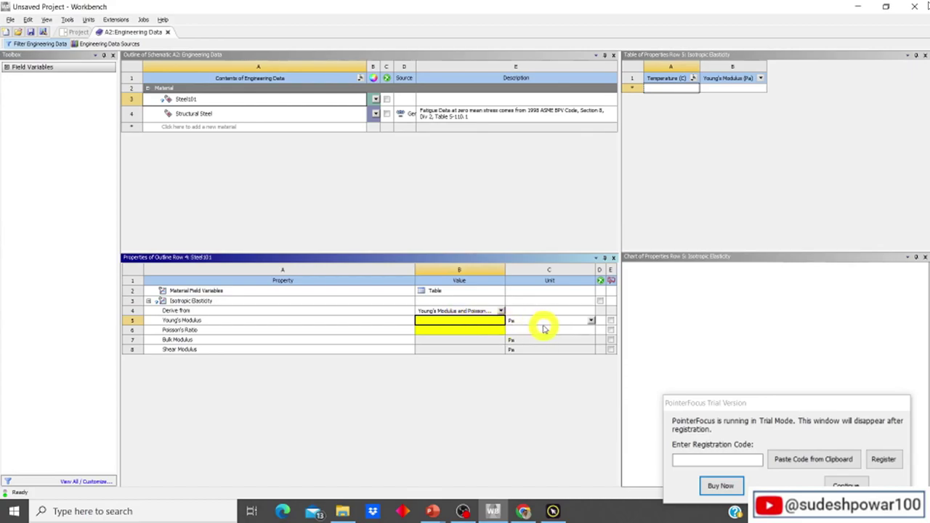
{"action": "left_click", "coordinate": [592, 320]}
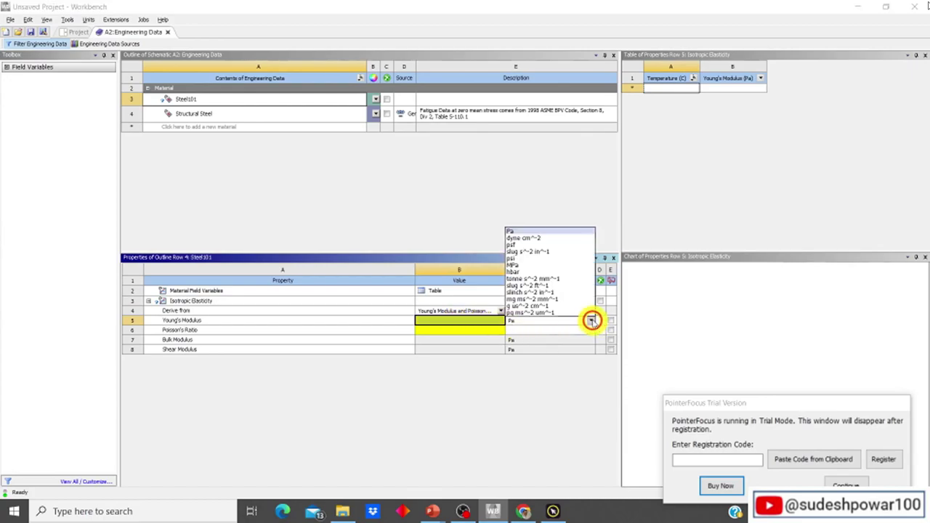
{"action": "left_click", "coordinate": [561, 266]}
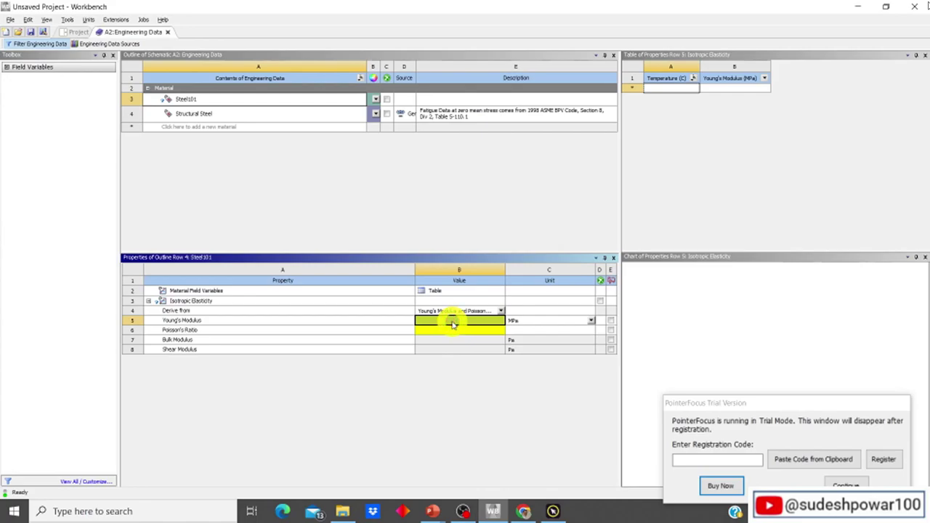
{"action": "type", "text": "200e"}
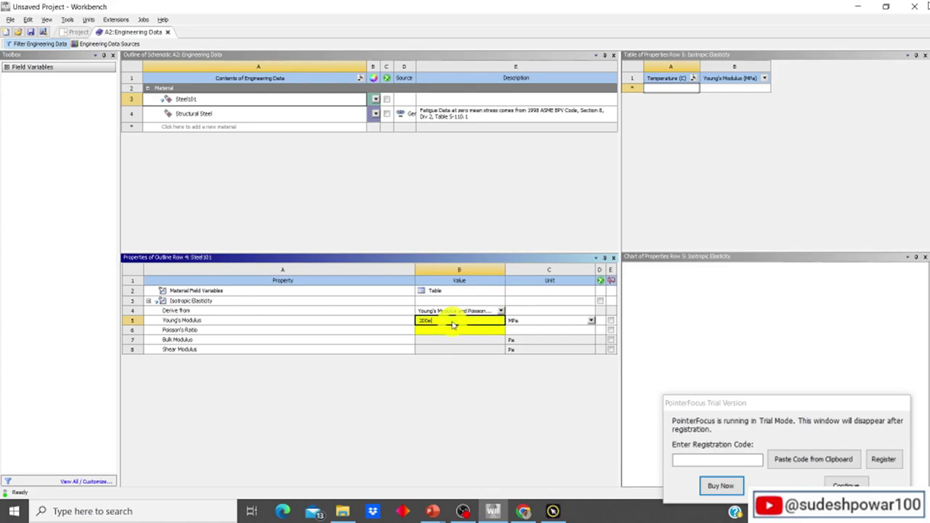
{"action": "type", "text": "3"}
{"action": "key", "text": "Return"}
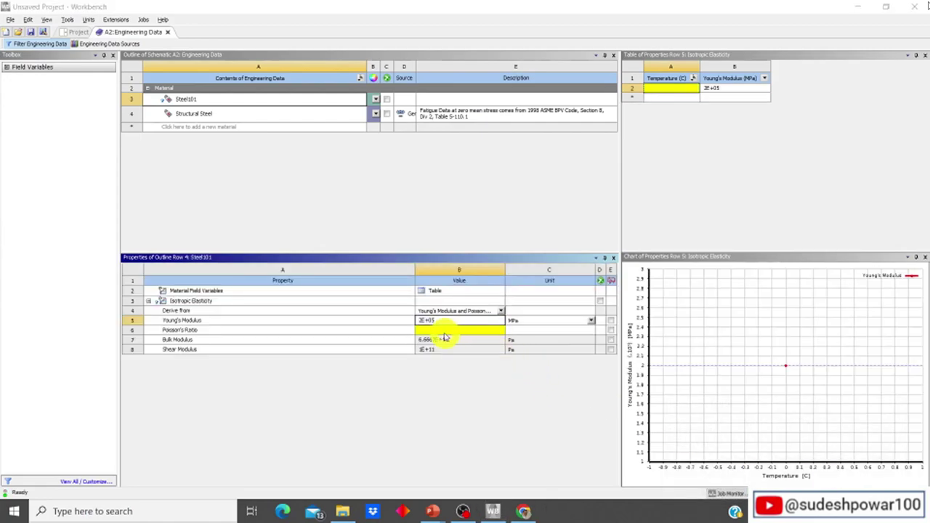
Set the Poisson's Ratio of Steel101 to 0.3
{"action": "left_click", "coordinate": [438, 331]}
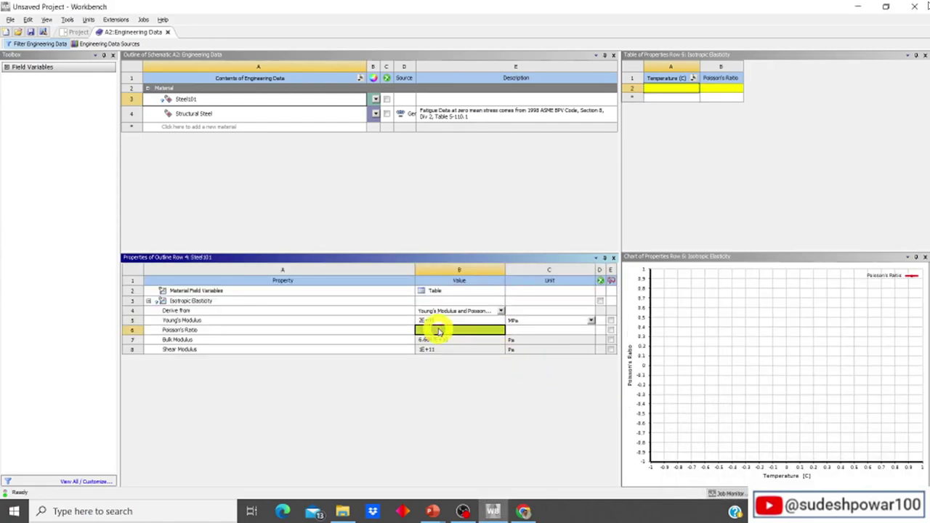
{"action": "type", "text": "0."}
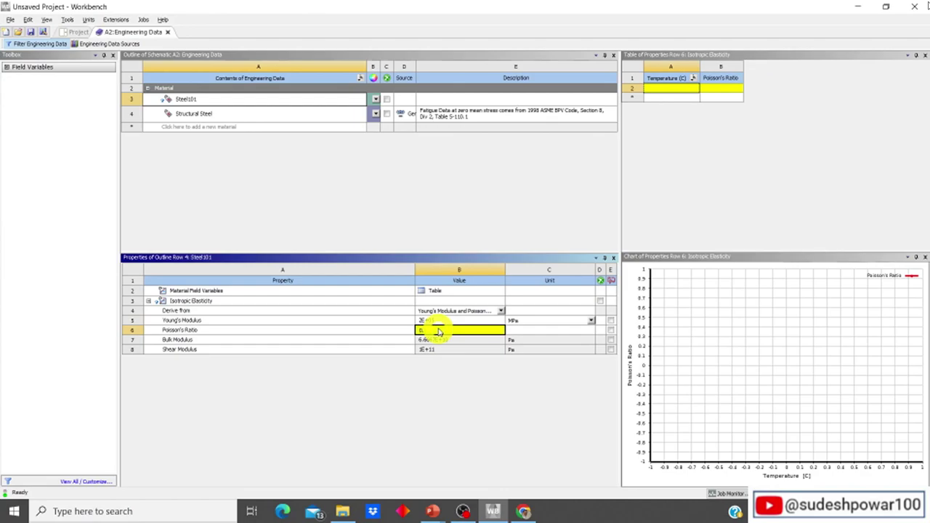
{"action": "type", "text": "3"}
{"action": "key", "text": "Return"}
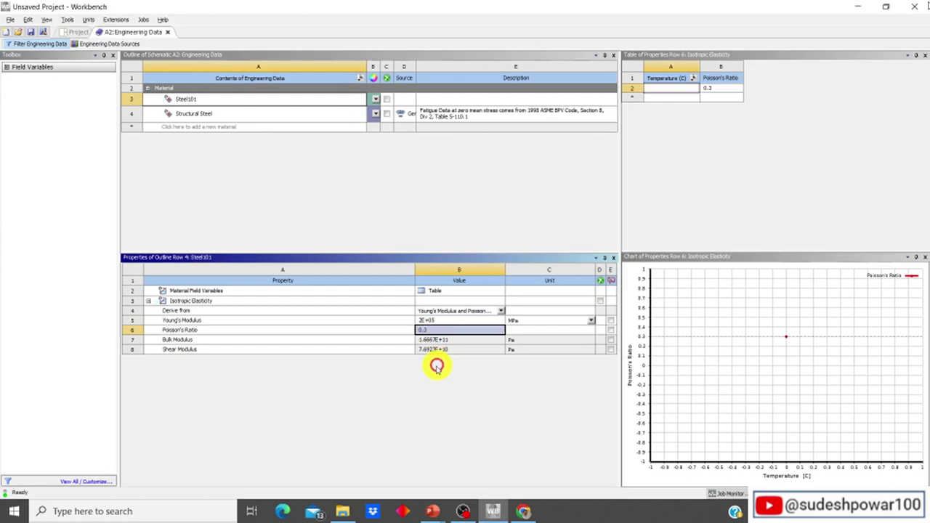
Change the Young's Modulus unit of Steel101 to Pa and close the Engineering Data
{"action": "left_click", "coordinate": [546, 322]}
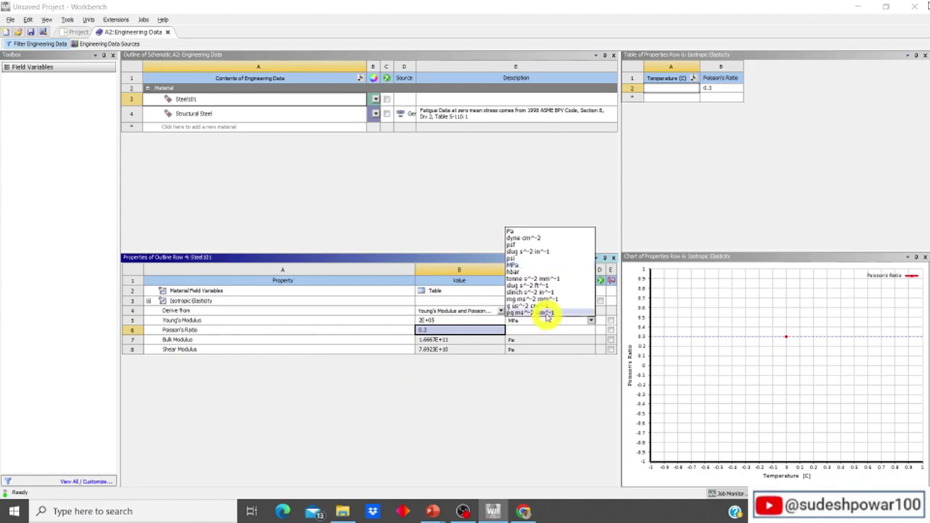
{"action": "left_click", "coordinate": [532, 231]}
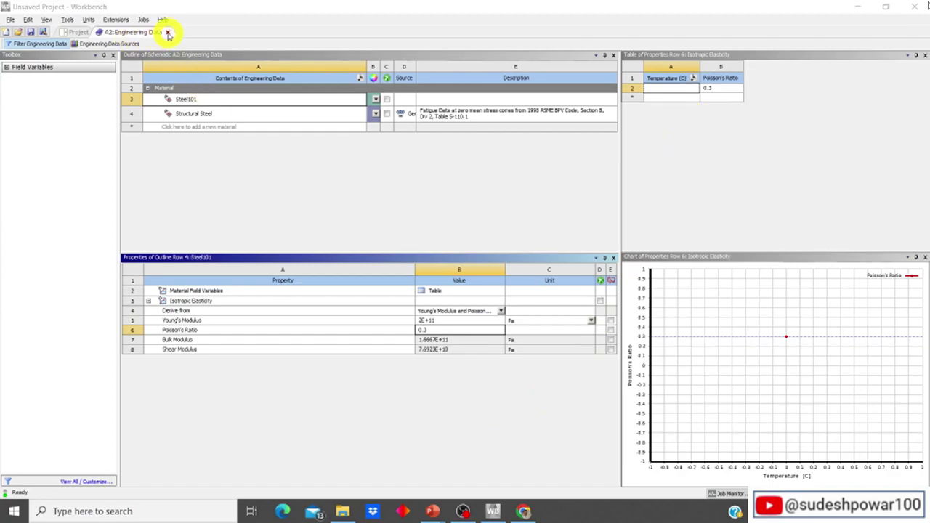
{"action": "left_click", "coordinate": [167, 33]}
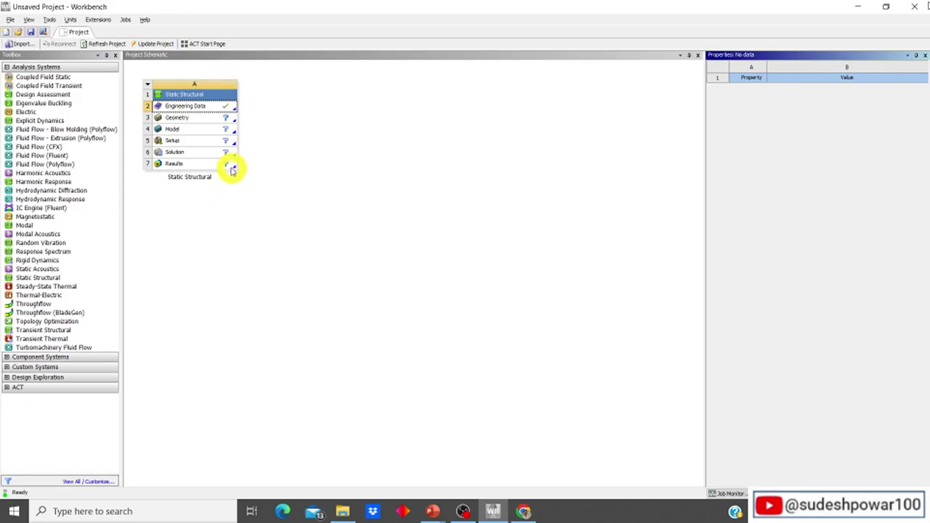
Show the Geometry cell's properties and set its analysis type to 2D
{"action": "left_click", "coordinate": [198, 120]}
{"action": "right_click", "coordinate": [198, 121]}
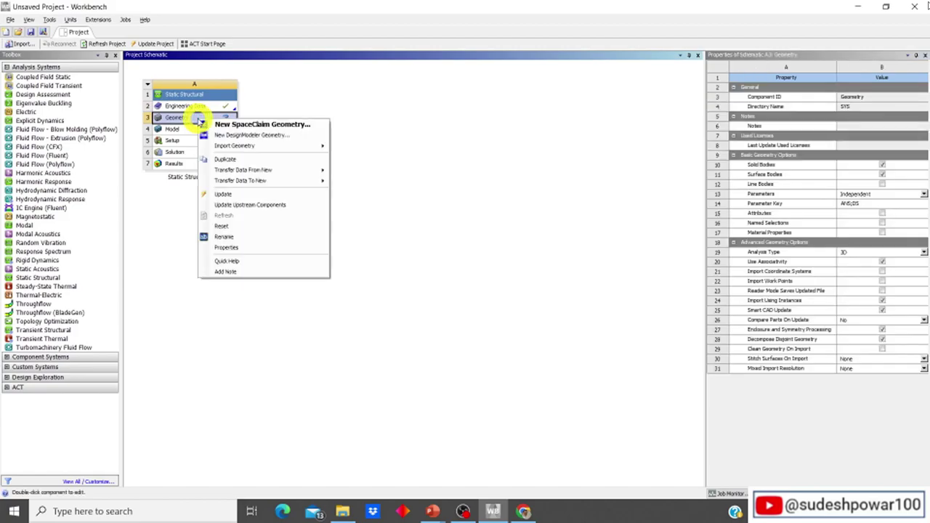
{"action": "left_click", "coordinate": [238, 250]}
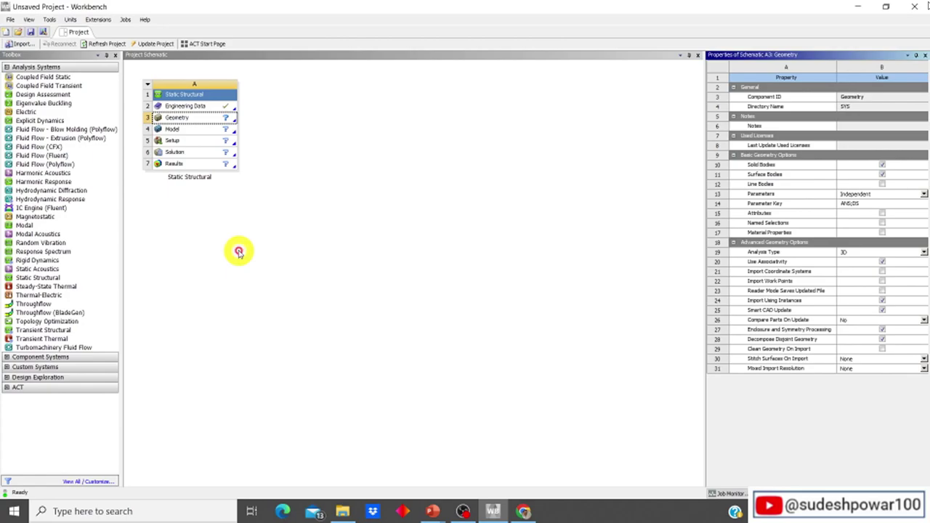
{"action": "left_click", "coordinate": [849, 253]}
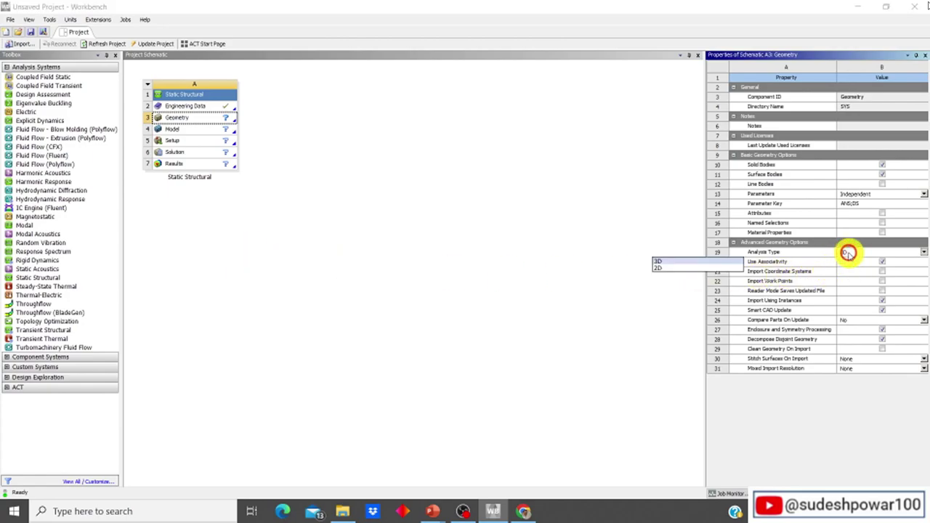
{"action": "left_click", "coordinate": [709, 268]}
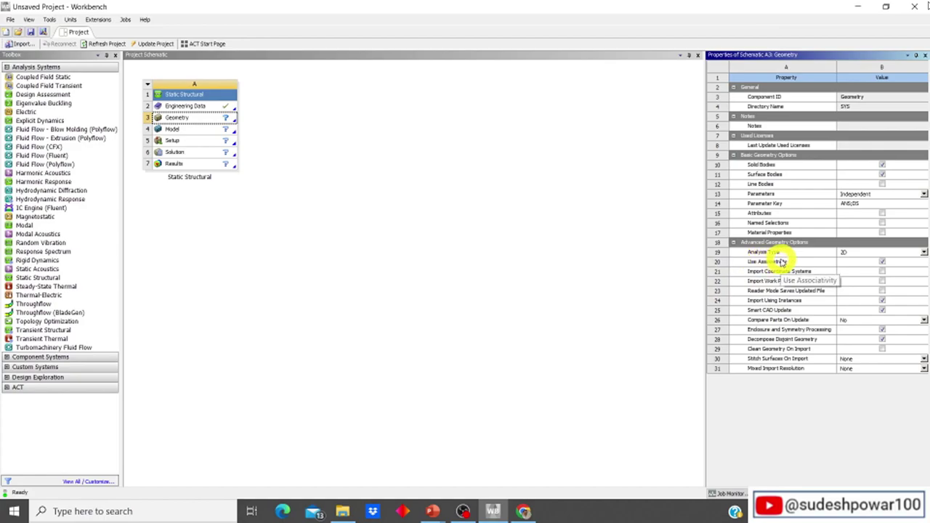
Create a new DesignModeler geometry for the Static Structural system and maximize the modeler window
{"action": "right_click", "coordinate": [210, 119]}
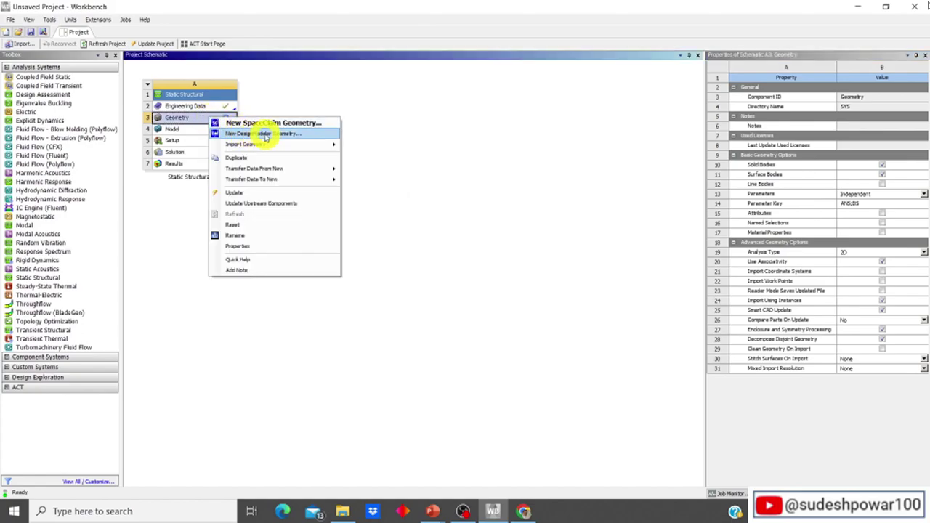
{"action": "left_click", "coordinate": [305, 135]}
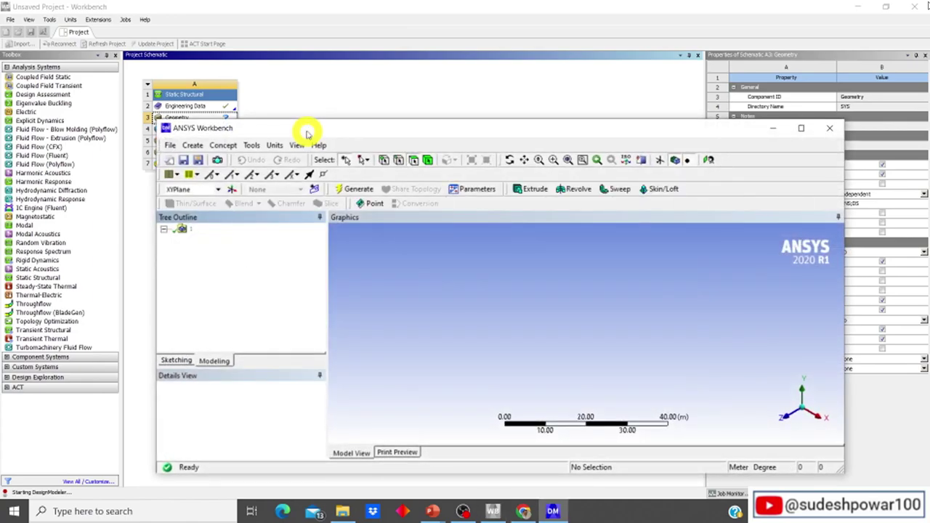
{"action": "double_click", "coordinate": [404, 125]}
{"action": "left_click", "coordinate": [843, 484]}
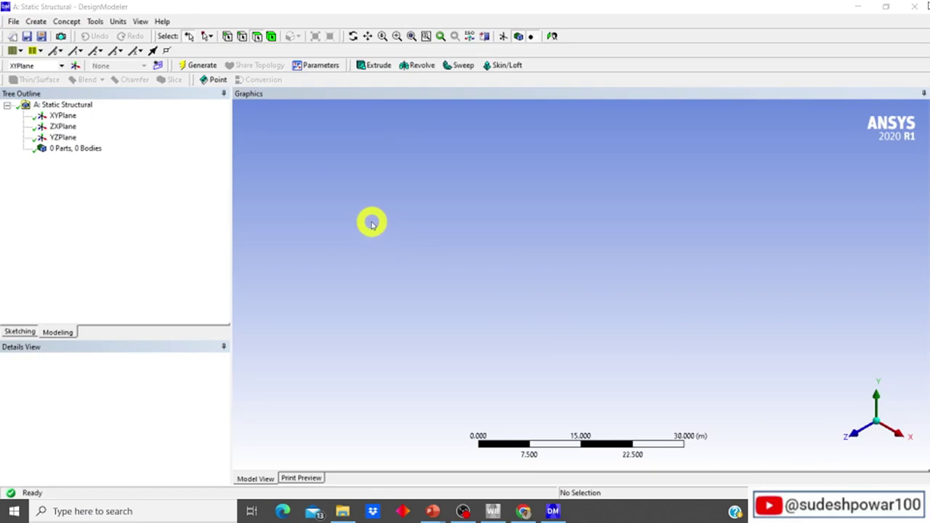
Select the XY plane, view it face-on along the Z axis, and set the length unit to millimeter
{"action": "left_click", "coordinate": [64, 118]}
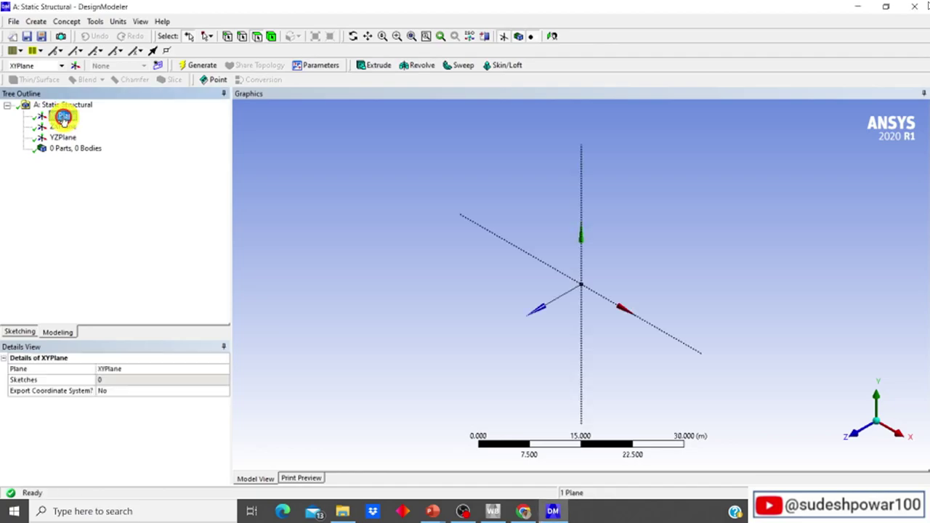
{"action": "left_click", "coordinate": [858, 436]}
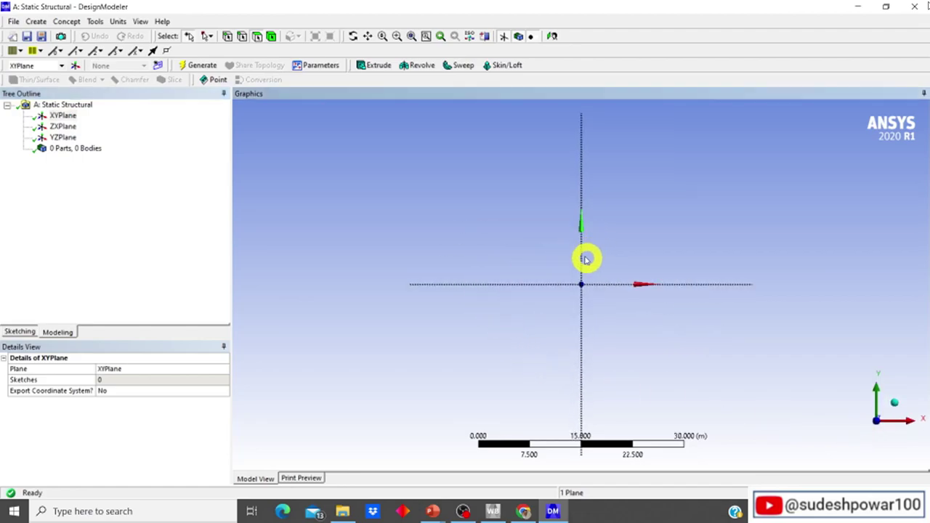
{"action": "left_click", "coordinate": [116, 21]}
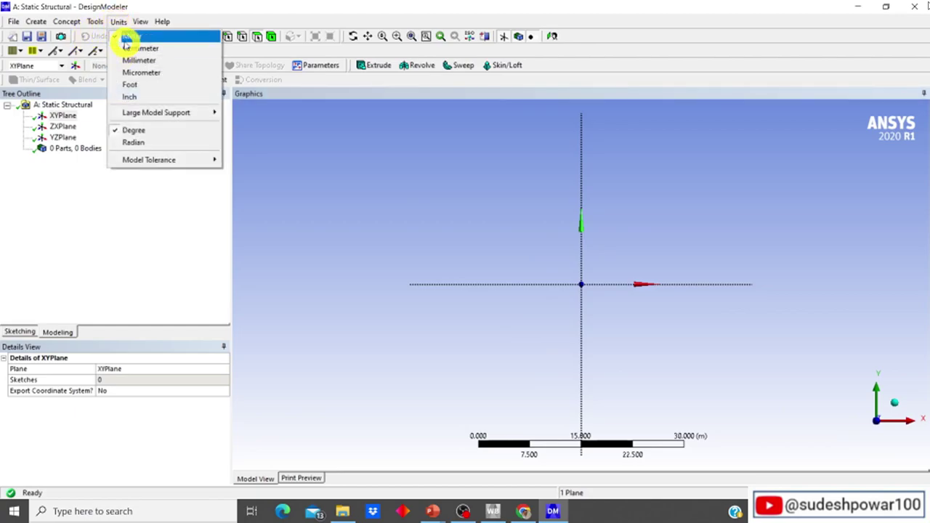
{"action": "left_click", "coordinate": [186, 61]}
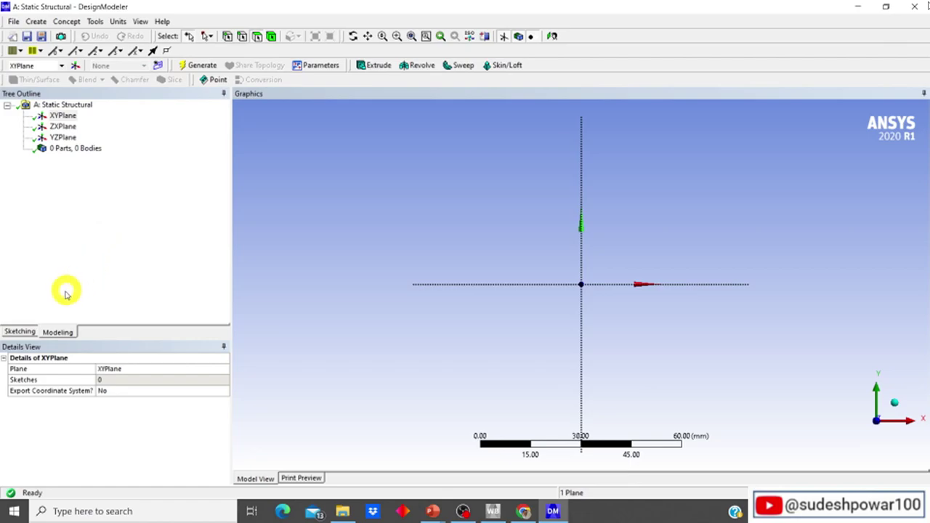
Sketch a rectangle about 35 mm wide and 28 mm high from the origin into the positive XY quadrant
{"action": "left_click", "coordinate": [17, 333]}
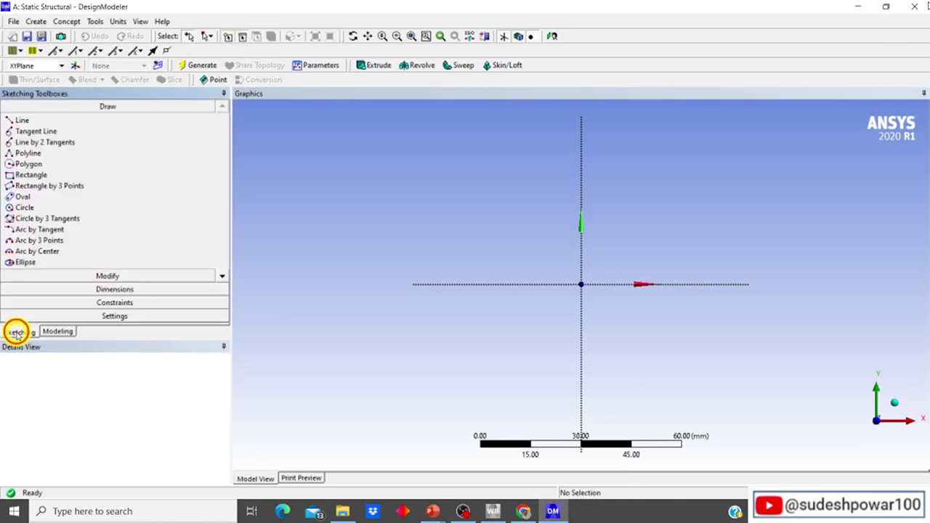
{"action": "left_click", "coordinate": [37, 176]}
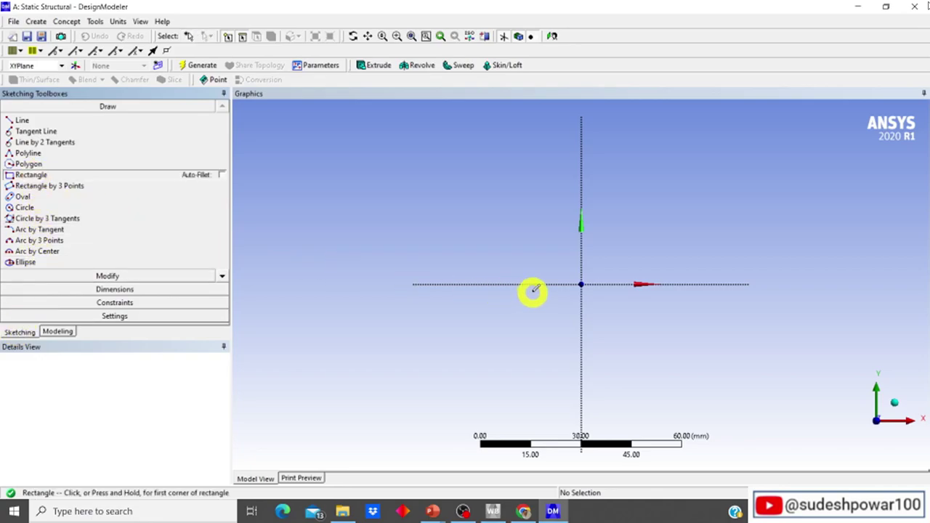
{"action": "left_click", "coordinate": [582, 283]}
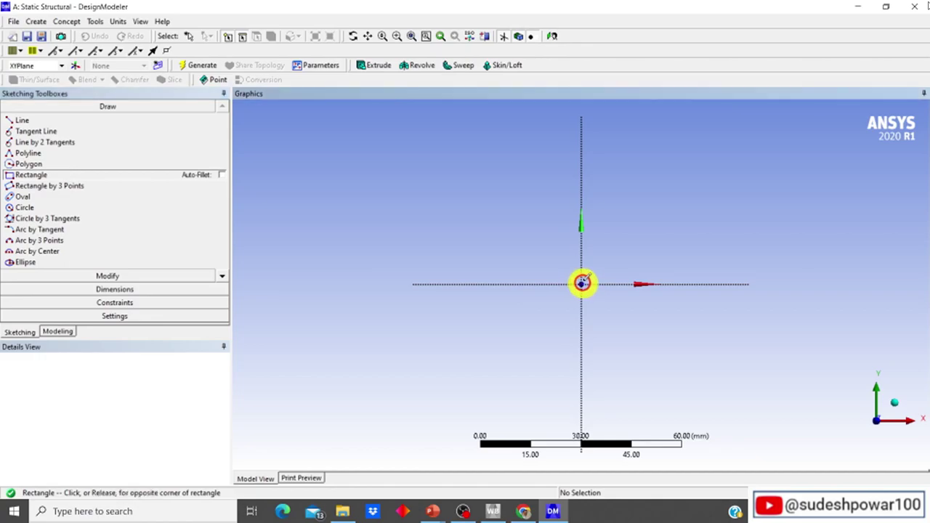
{"action": "left_click", "coordinate": [699, 192]}
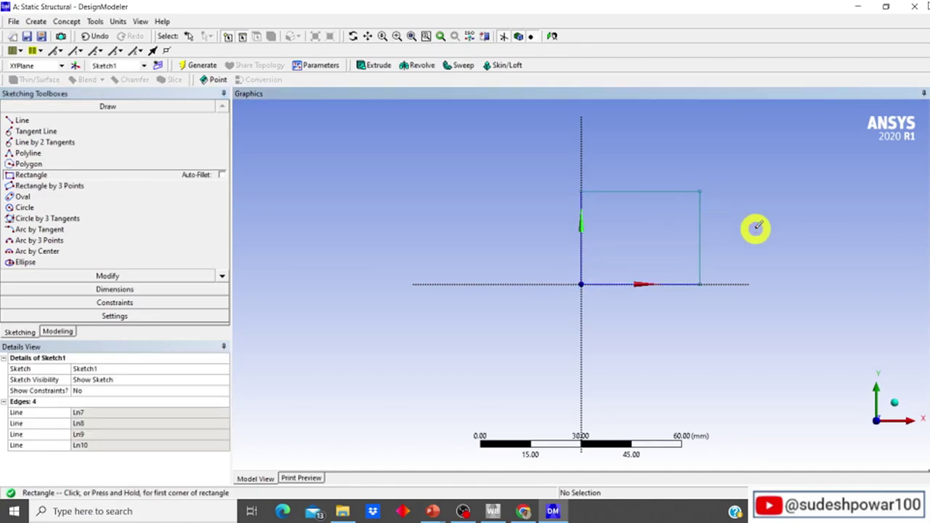
Add a general dimension to the rectangle's bottom edge and set its length to 100 mm
{"action": "left_click", "coordinate": [105, 290]}
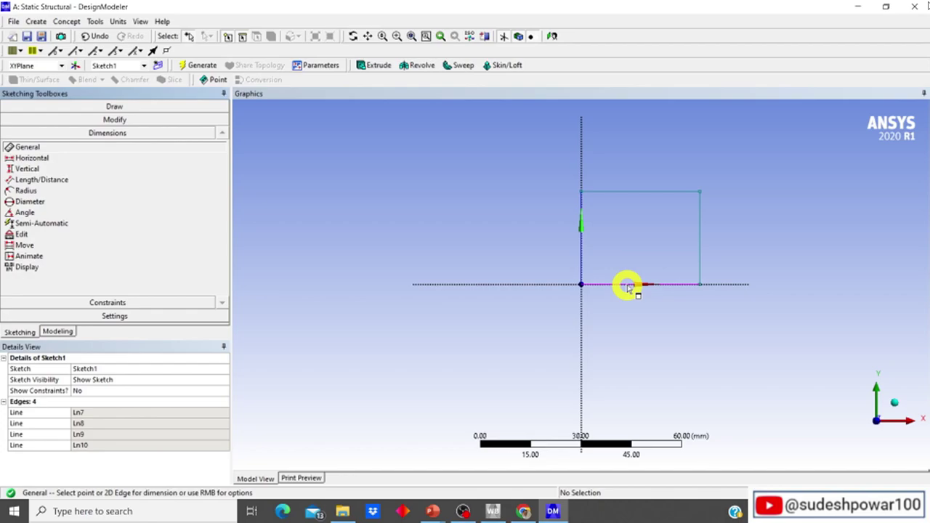
{"action": "left_click", "coordinate": [845, 485]}
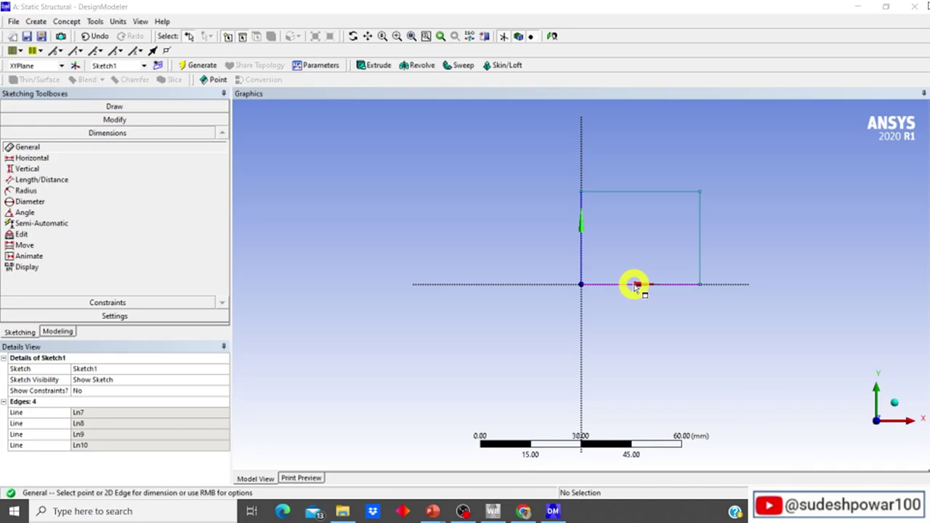
{"action": "left_click", "coordinate": [636, 285]}
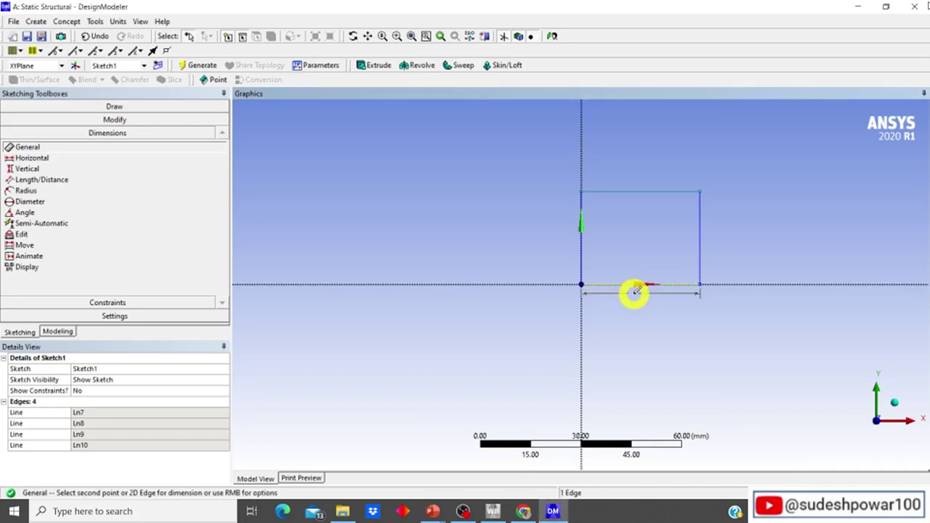
{"action": "left_click", "coordinate": [634, 298]}
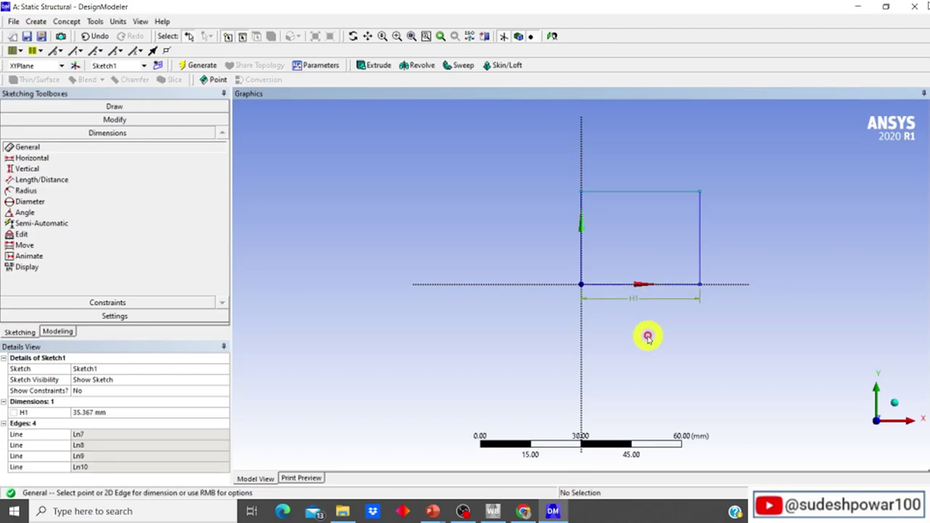
{"action": "left_click", "coordinate": [81, 413]}
{"action": "type", "text": "100"}
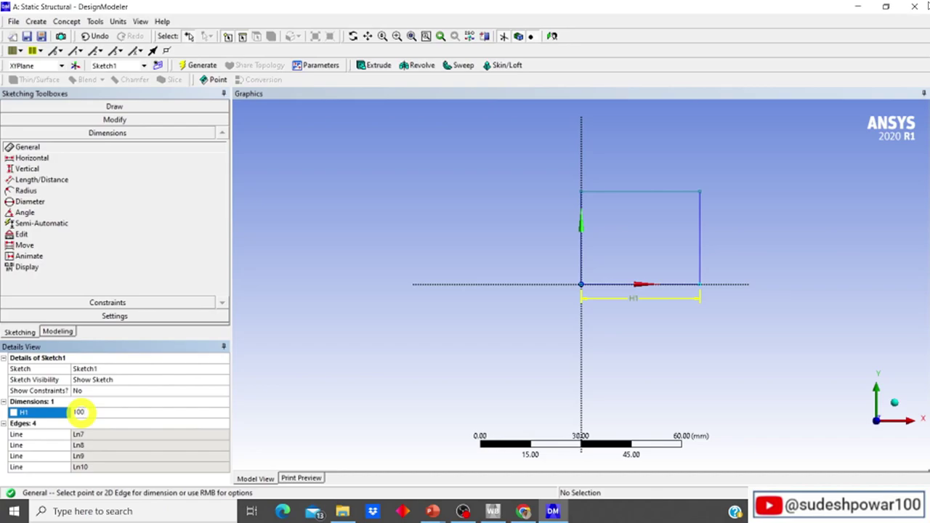
{"action": "key", "text": "Return"}
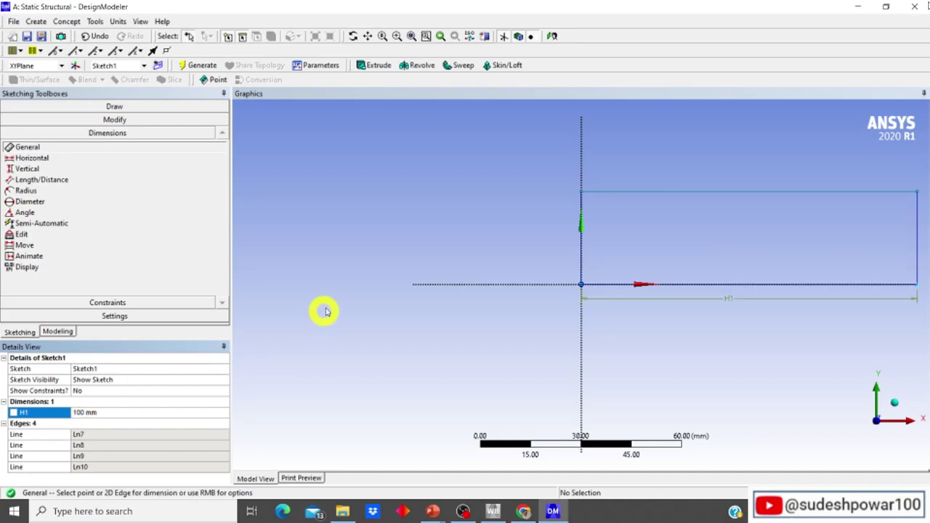
Dimension the rectangle's left edge and set its height to 100 mm
{"action": "left_click", "coordinate": [582, 246]}
{"action": "left_click", "coordinate": [568, 280]}
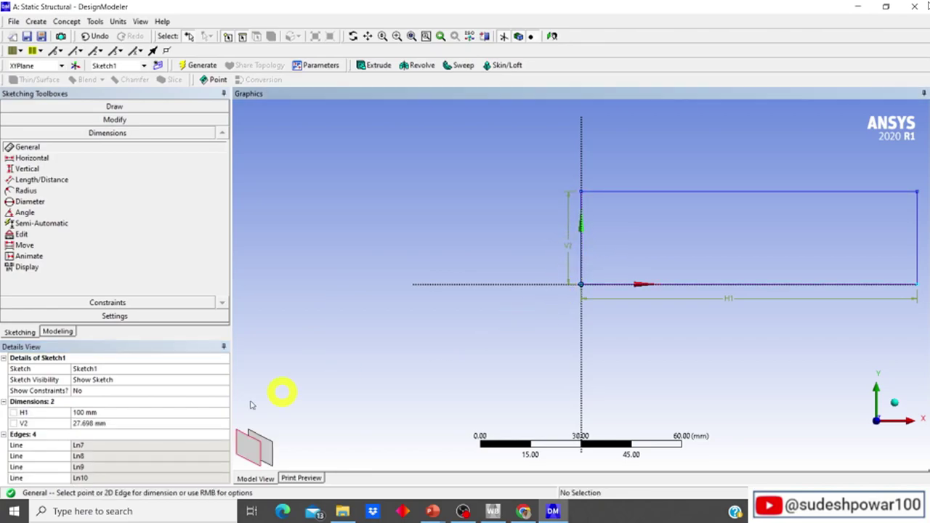
{"action": "left_click", "coordinate": [105, 423]}
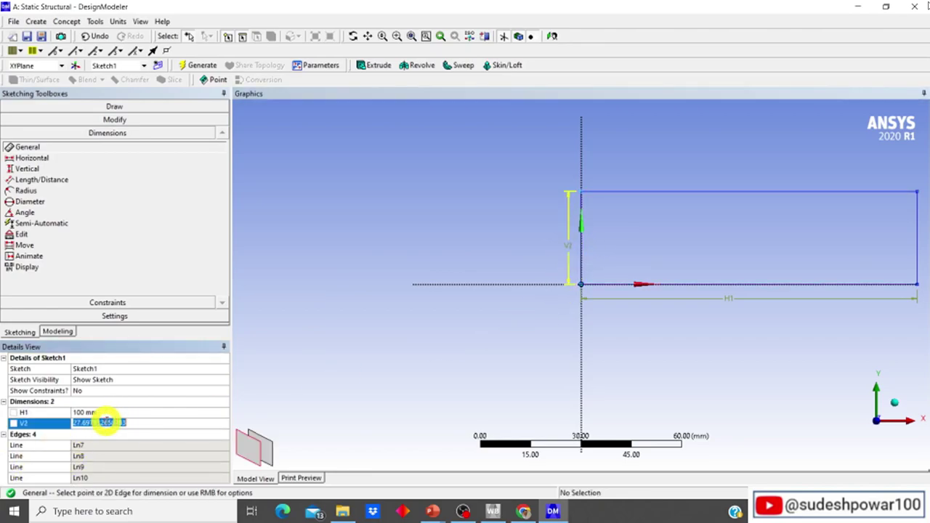
{"action": "type", "text": "100"}
{"action": "key", "text": "Return"}
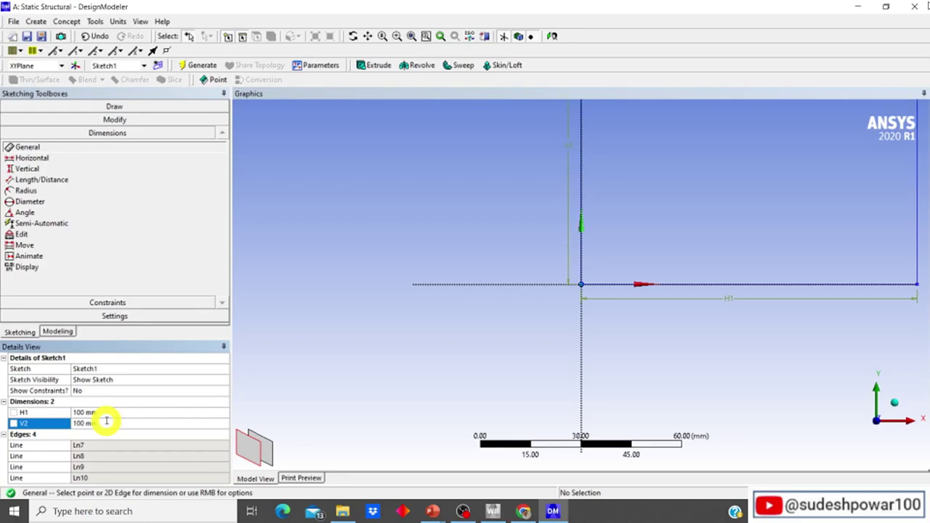
{"action": "left_click", "coordinate": [411, 36]}
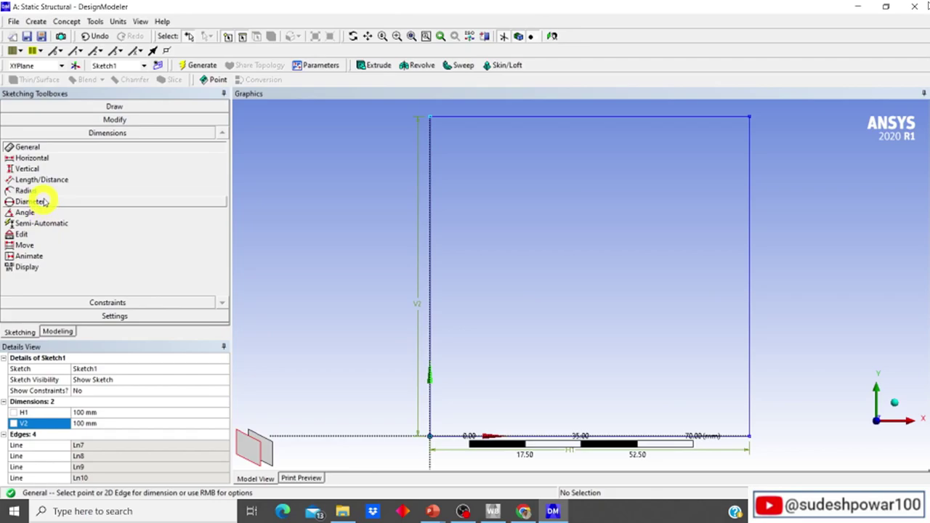
Sketch a circle about 52 mm in diameter near the middle of the square
{"action": "left_click", "coordinate": [87, 107]}
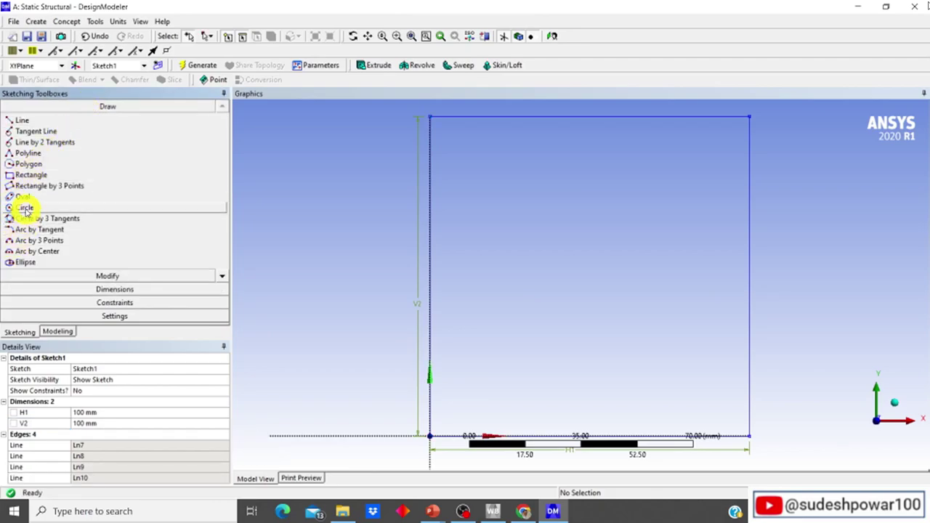
{"action": "left_click", "coordinate": [25, 208]}
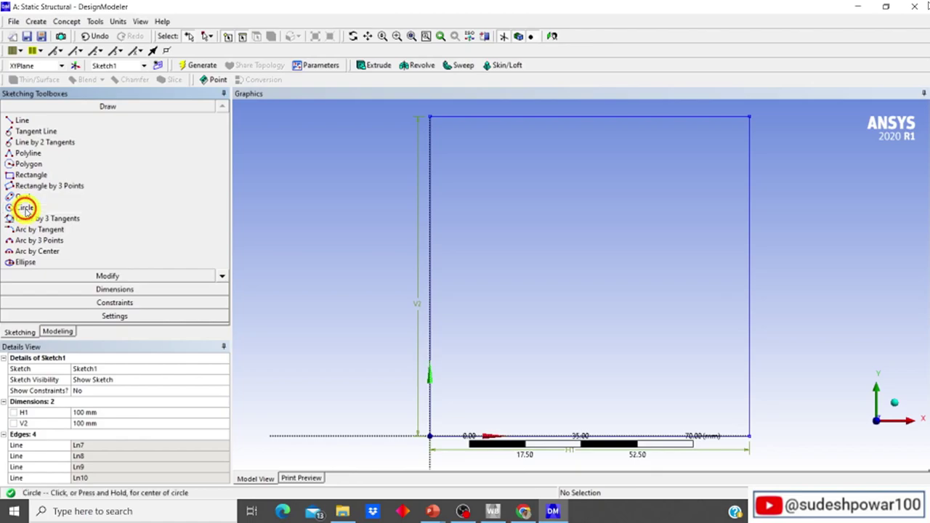
{"action": "left_click", "coordinate": [566, 268]}
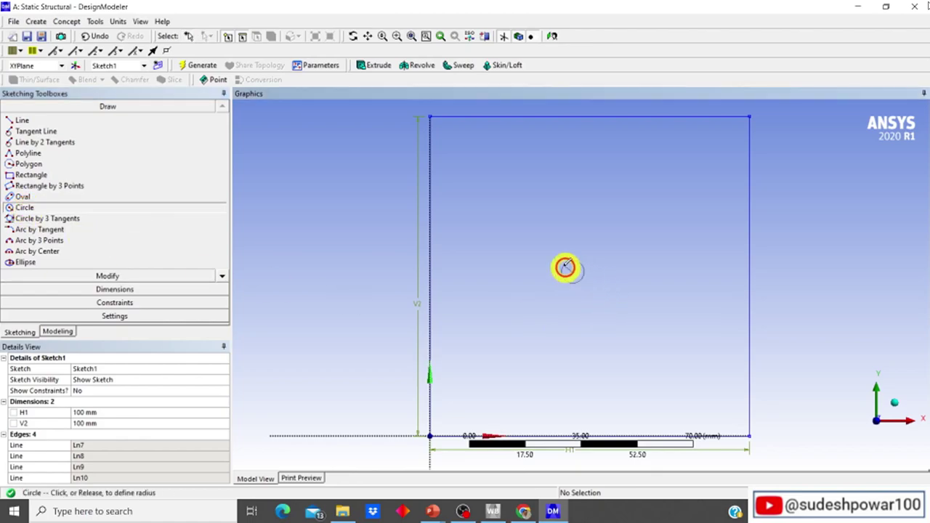
{"action": "left_click", "coordinate": [530, 199]}
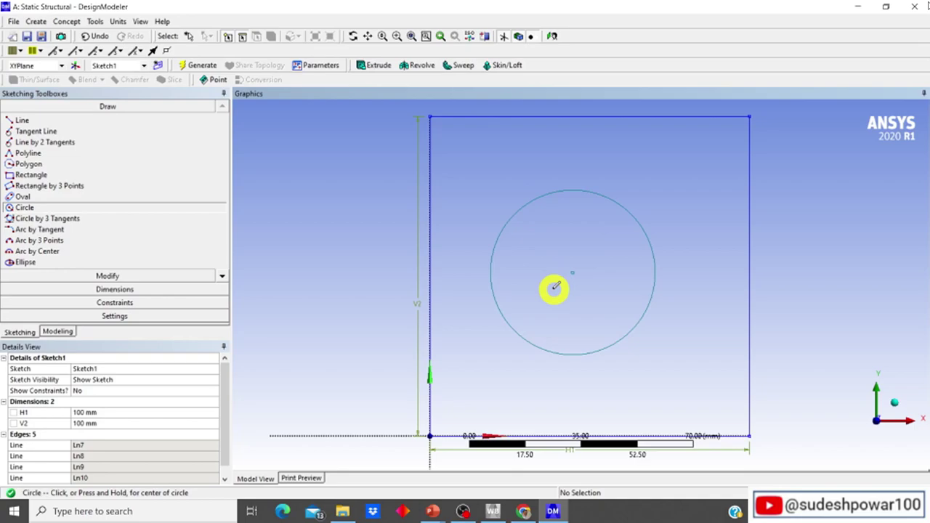
Add a diameter dimension to the circle and set it to 20 mm
{"action": "left_click", "coordinate": [135, 290]}
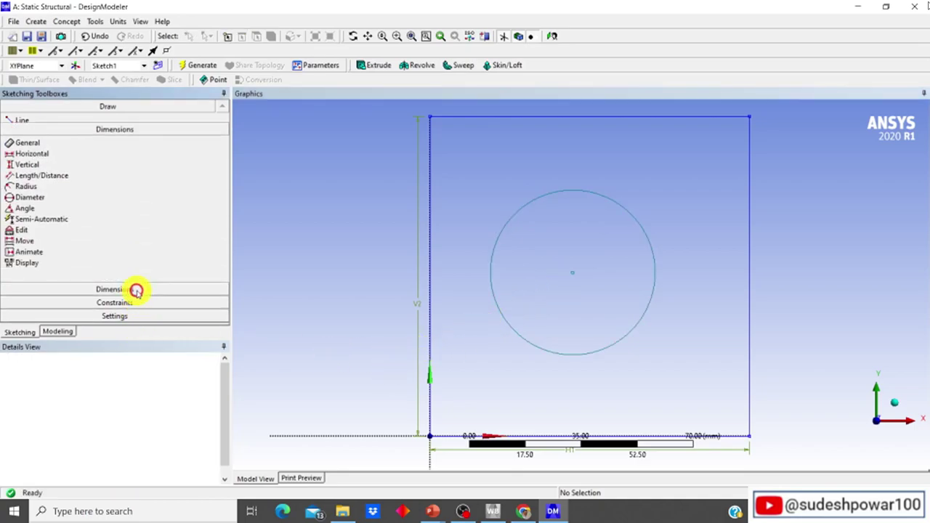
{"action": "left_click", "coordinate": [57, 202]}
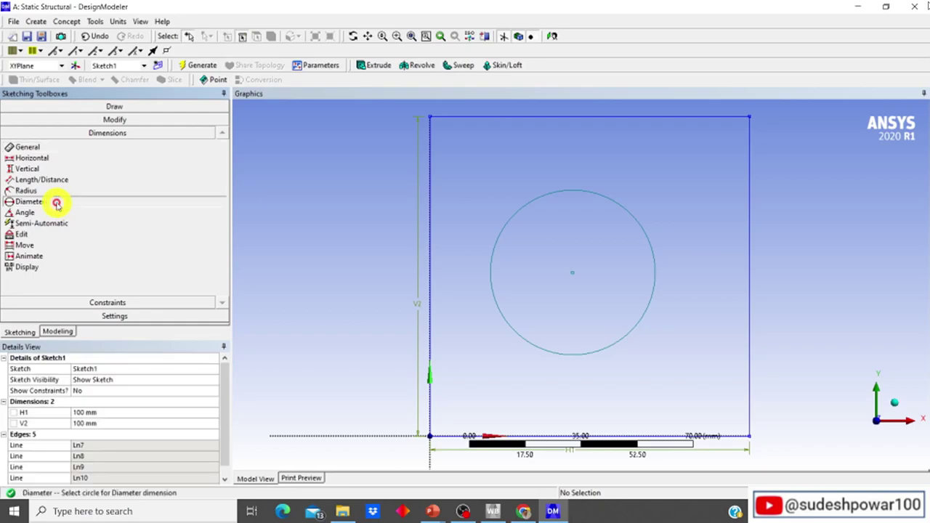
{"action": "left_click", "coordinate": [617, 202]}
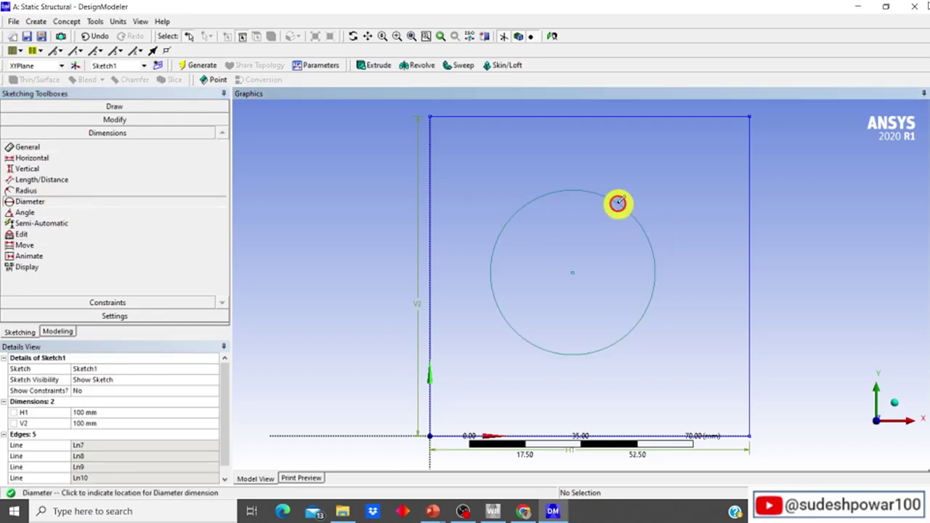
{"action": "left_click", "coordinate": [637, 181]}
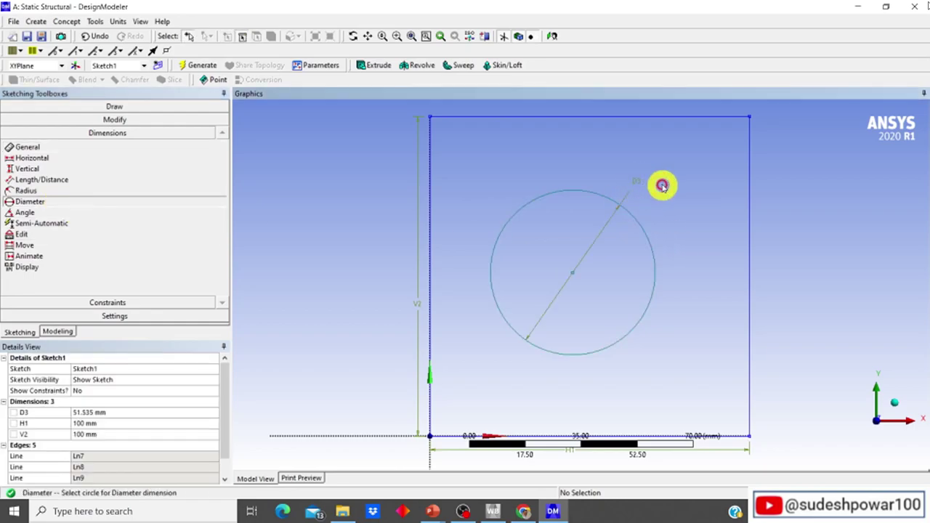
{"action": "left_click", "coordinate": [85, 412]}
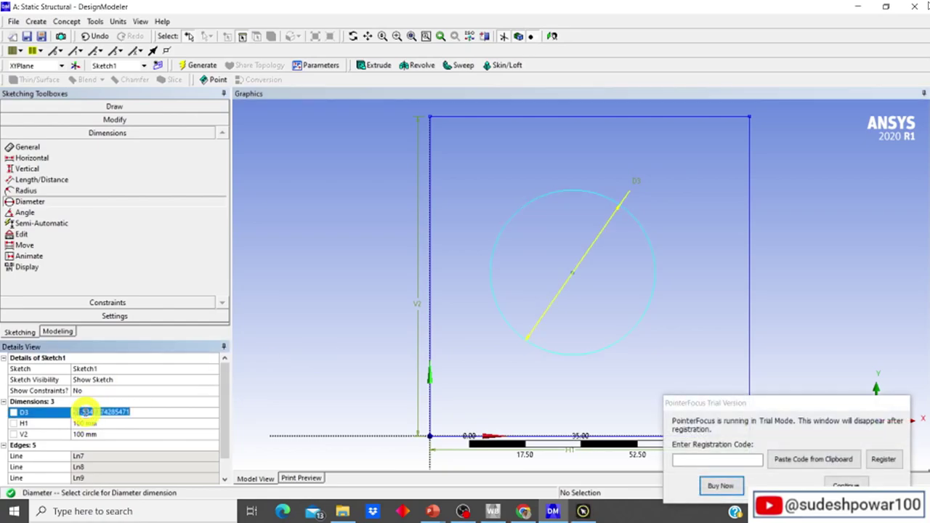
{"action": "key", "text": "BackSpace"}
{"action": "type", "text": "20"}
{"action": "key", "text": "Return"}
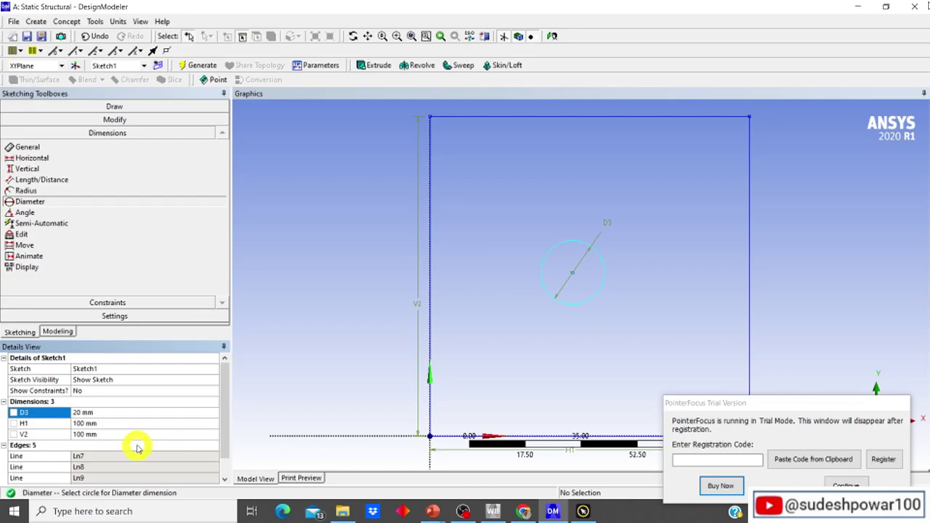
Dimension the circle's center from the square's left edge and set the distance to 50 mm
{"action": "left_click", "coordinate": [27, 148]}
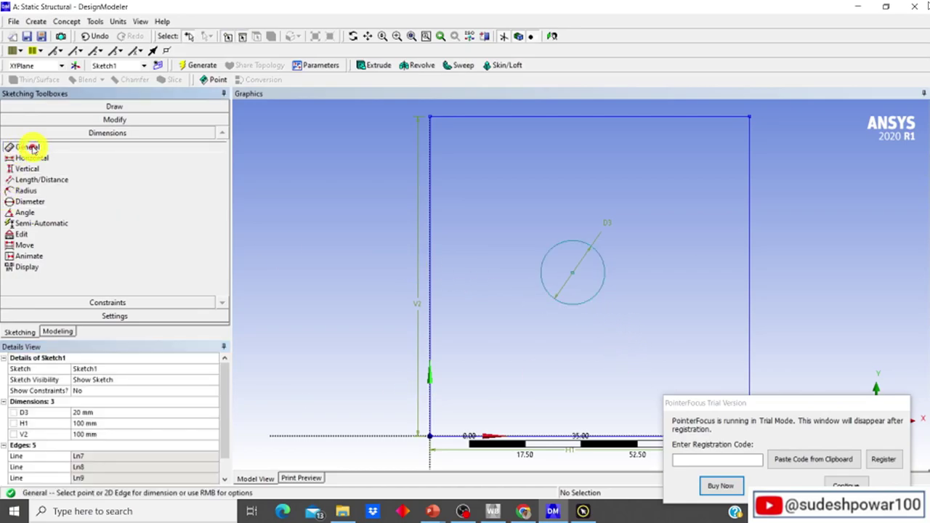
{"action": "left_click", "coordinate": [573, 275]}
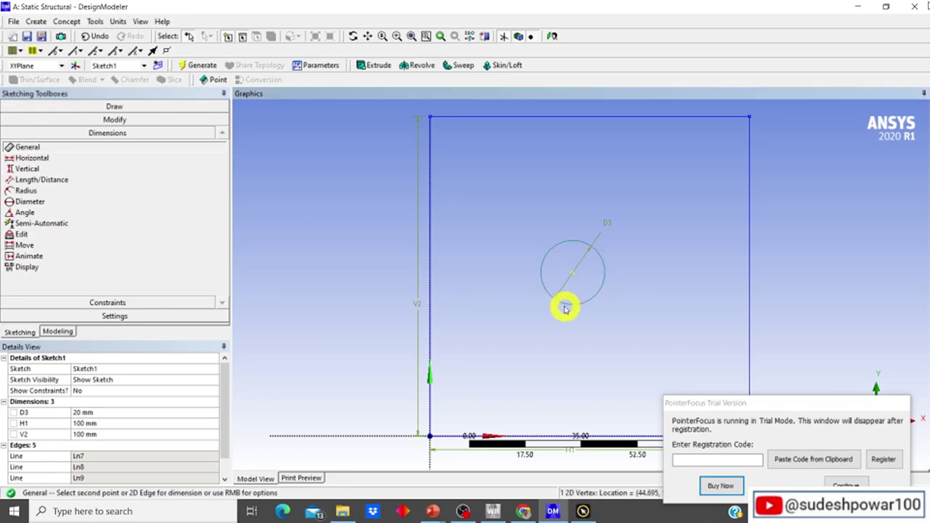
{"action": "left_click", "coordinate": [430, 264]}
{"action": "left_click", "coordinate": [490, 226]}
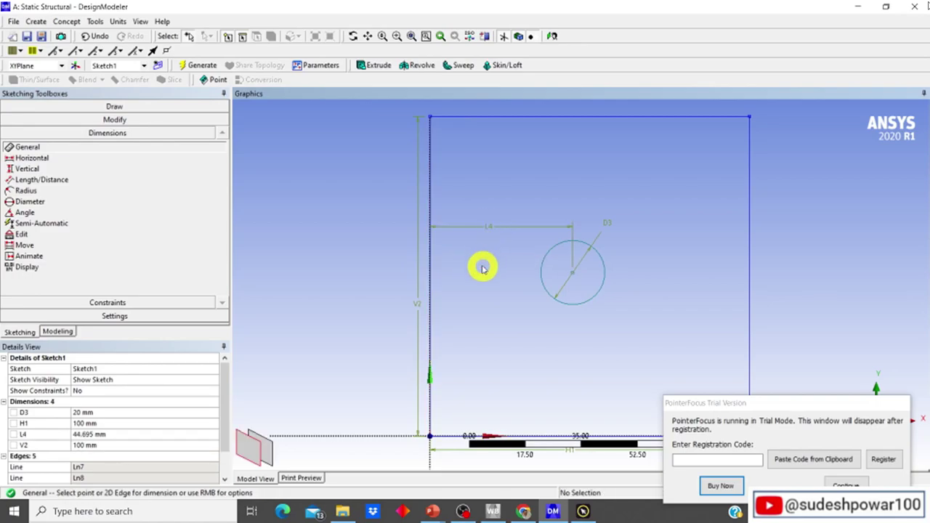
{"action": "left_click", "coordinate": [109, 433]}
{"action": "type", "text": "50"}
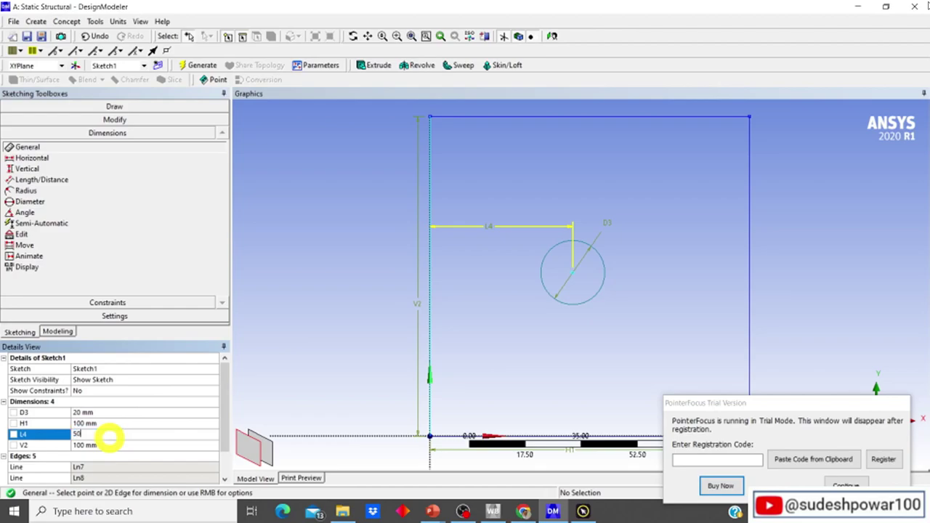
{"action": "key", "text": "Return"}
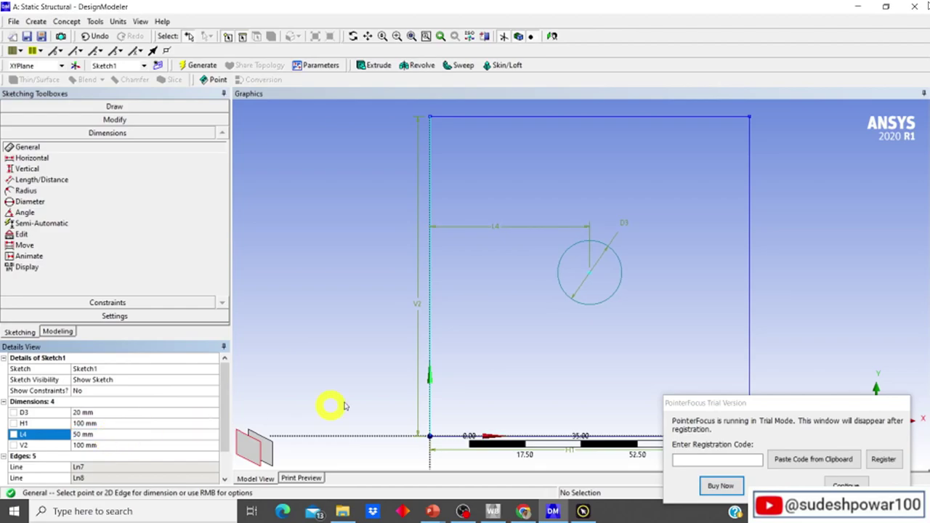
Dimension the circle's center from the square's bottom edge and set the distance to 50 mm
{"action": "left_click", "coordinate": [591, 280]}
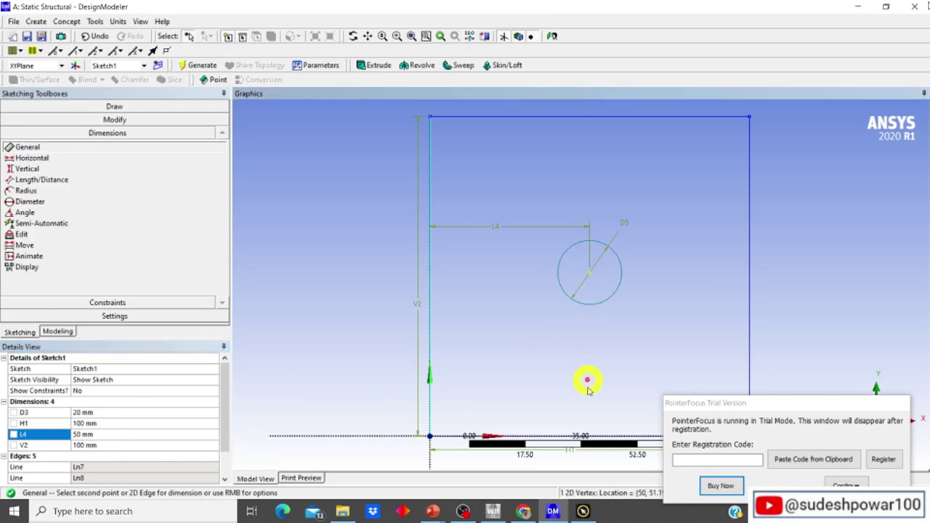
{"action": "left_click", "coordinate": [566, 436]}
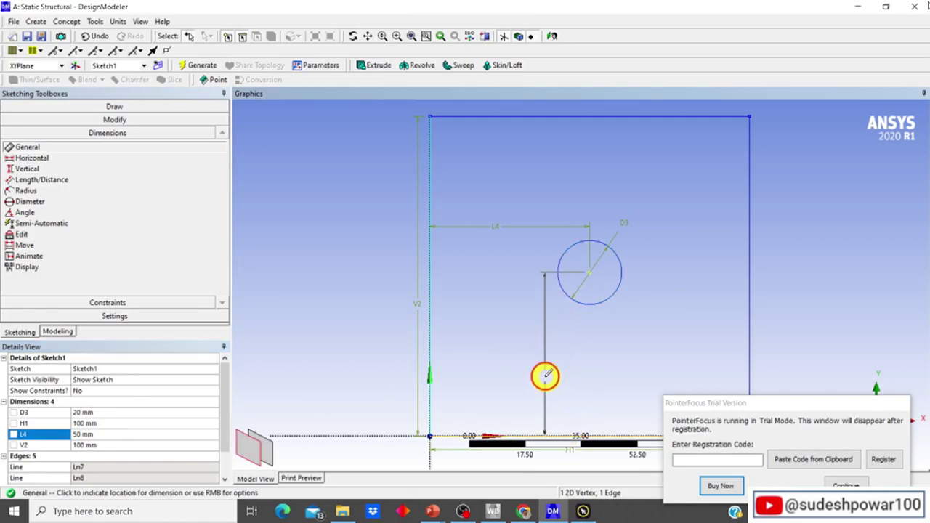
{"action": "left_click", "coordinate": [544, 377]}
{"action": "left_click", "coordinate": [95, 444]}
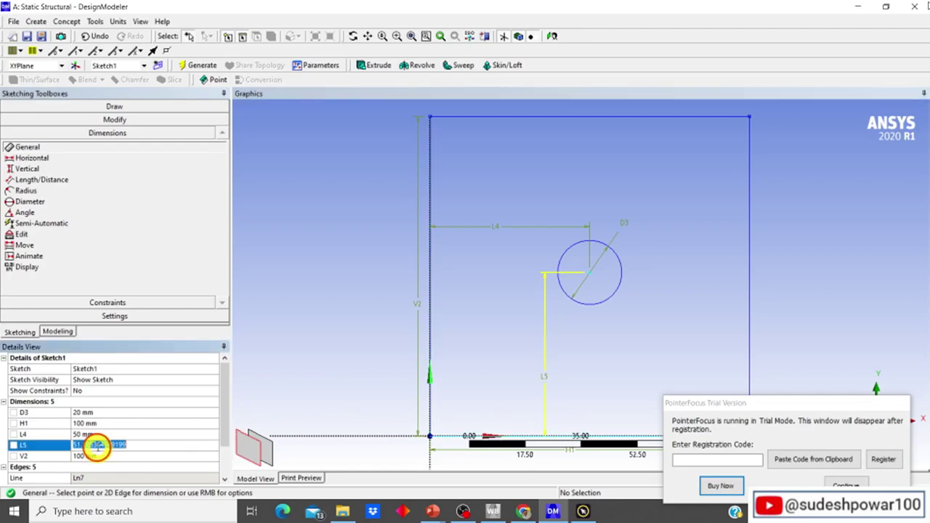
{"action": "type", "text": "50"}
{"action": "key", "text": "Return"}
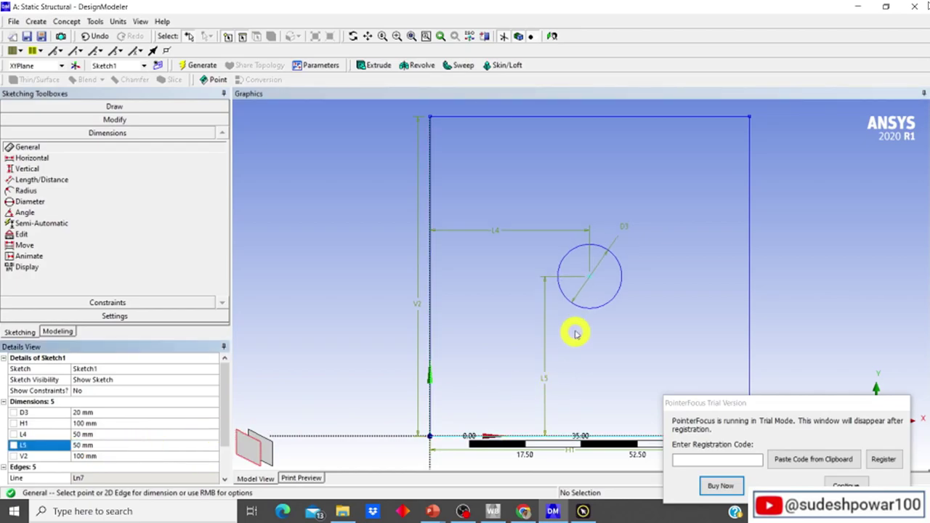
{"action": "left_click", "coordinate": [846, 485]}
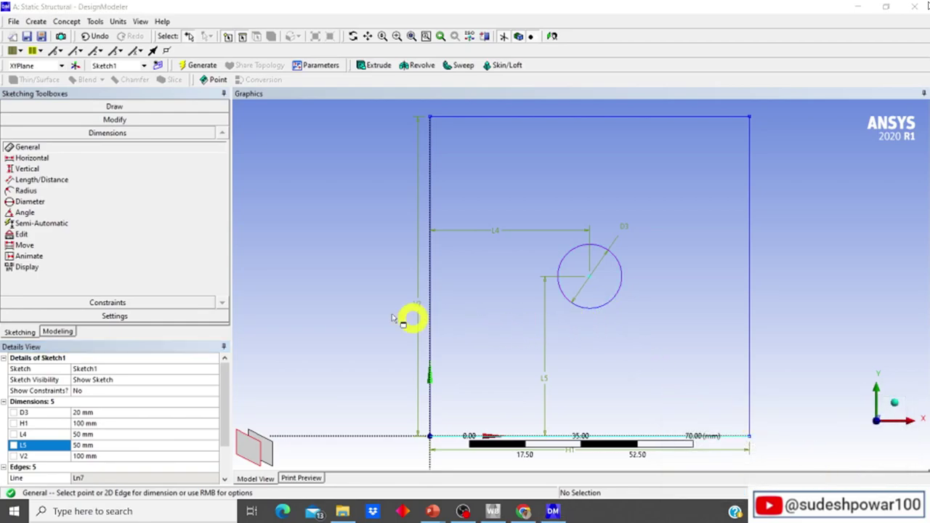
Create a surface from sketch using all edges of the square and the circle as base objects, and generate it
{"action": "left_click", "coordinate": [67, 23]}
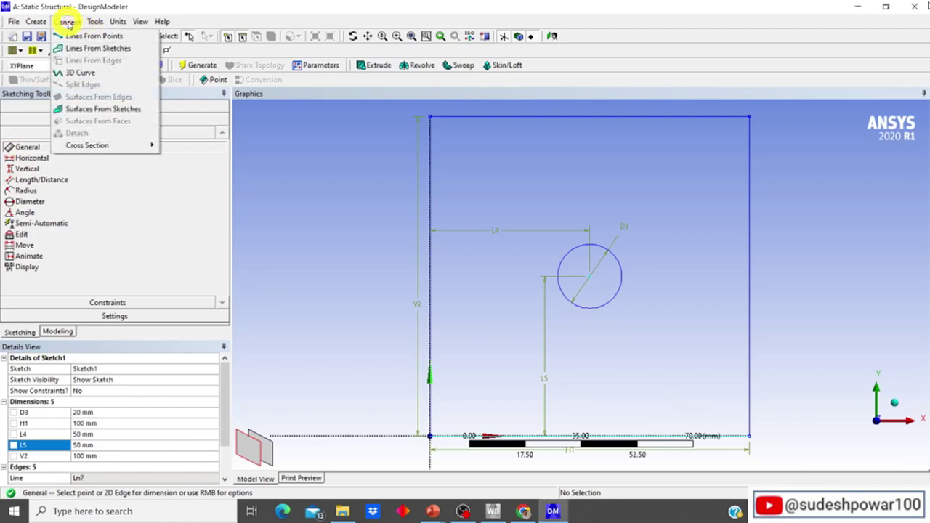
{"action": "left_click", "coordinate": [85, 110]}
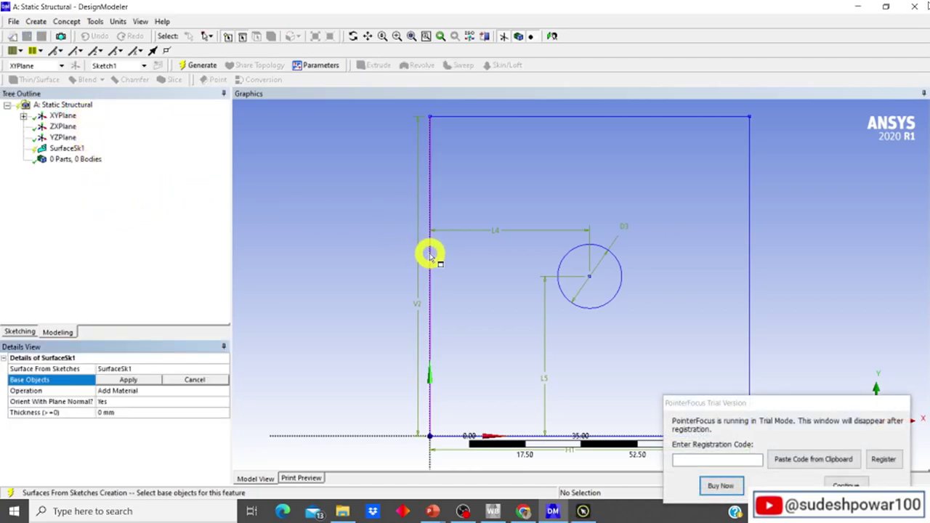
{"action": "left_click", "coordinate": [846, 484]}
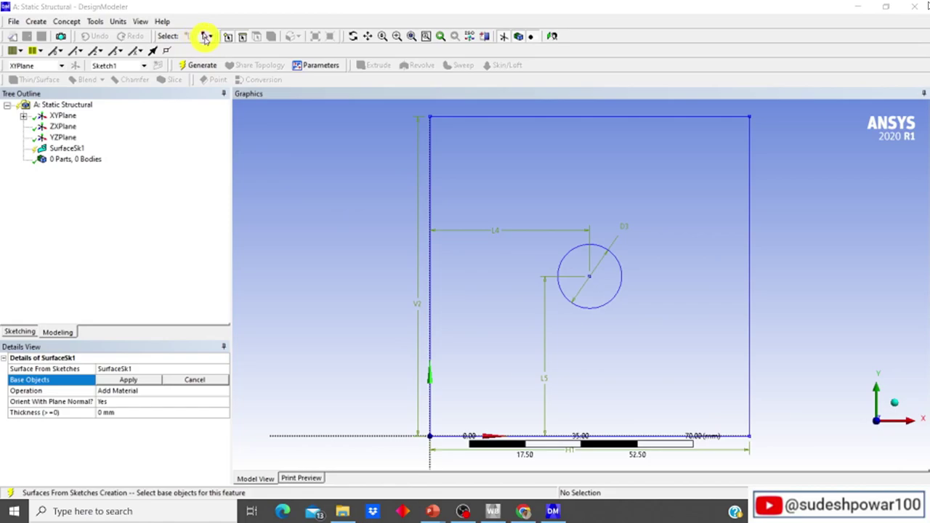
{"action": "left_click", "coordinate": [210, 37]}
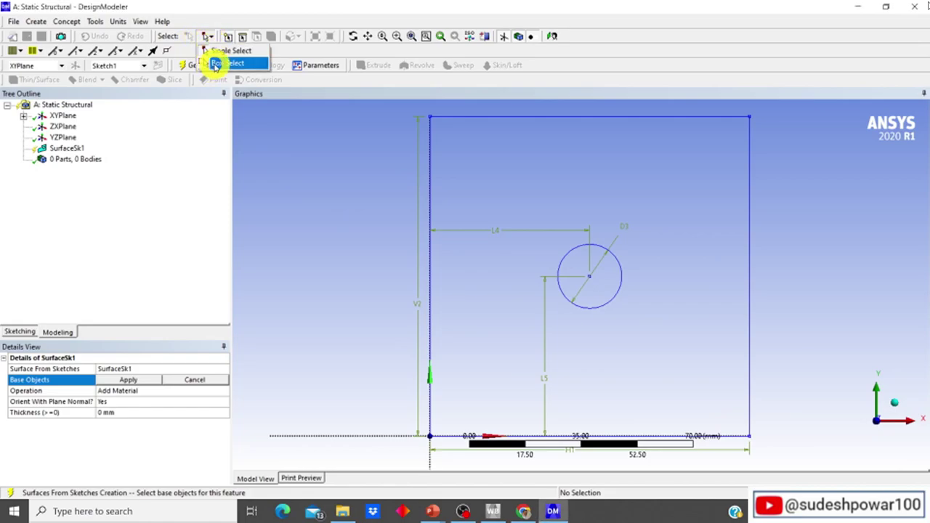
{"action": "left_click", "coordinate": [221, 64]}
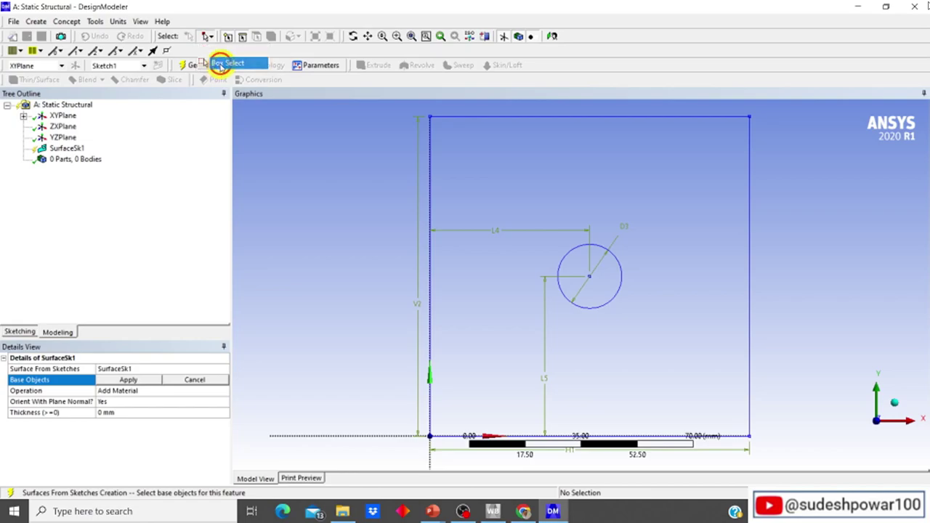
{"action": "mouse_move", "coordinate": [405, 108]}
{"action": "left_mouse_down"}
{"action": "mouse_move", "coordinate": [513, 277]}
{"action": "mouse_move", "coordinate": [676, 426]}
{"action": "mouse_move", "coordinate": [785, 471]}
{"action": "mouse_move", "coordinate": [785, 461]}
{"action": "left_mouse_up"}
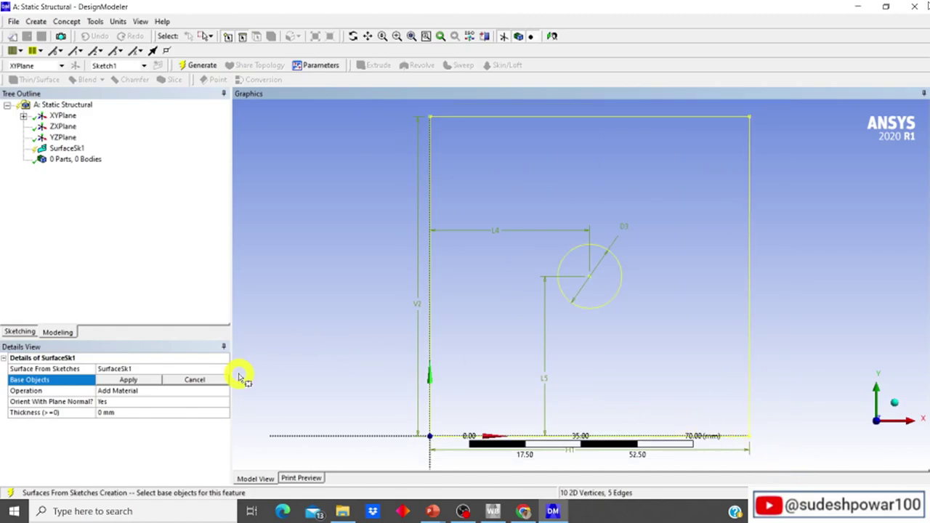
{"action": "left_click", "coordinate": [124, 381]}
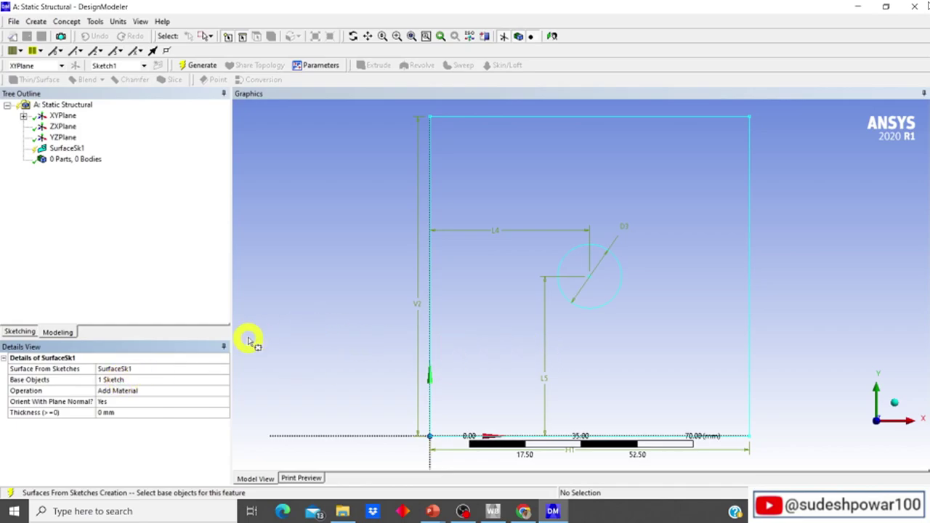
{"action": "right_click", "coordinate": [65, 151]}
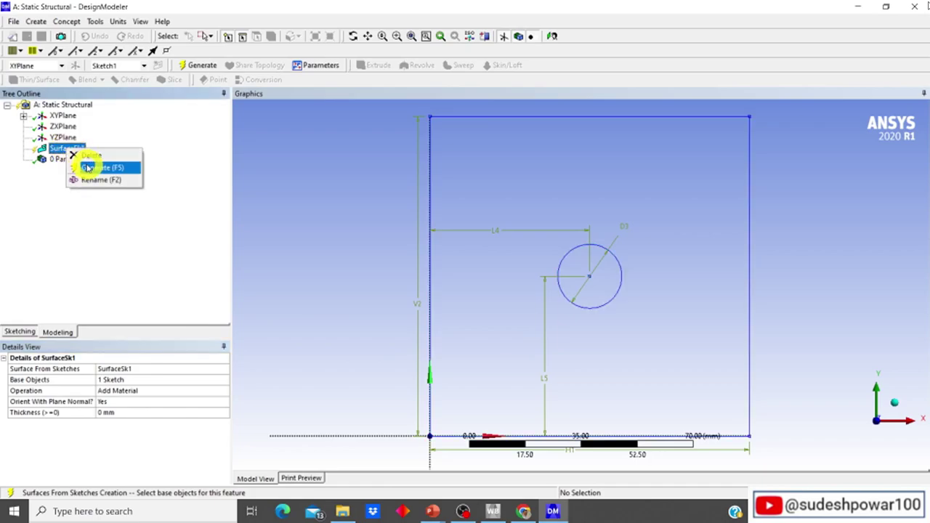
{"action": "left_click", "coordinate": [89, 170]}
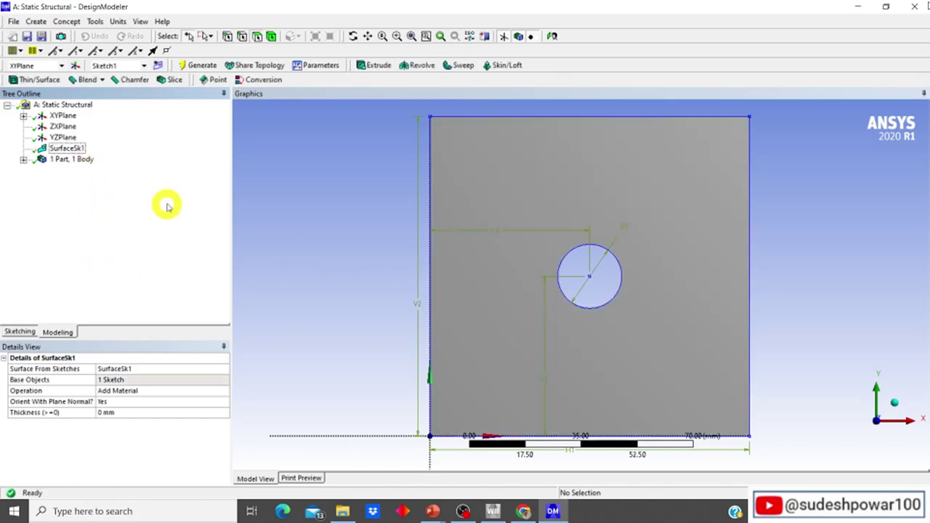
Close DesignModeler and save the Workbench project on drive D as "Analysis of square plate with hole v1"
{"action": "left_click", "coordinate": [917, 8]}
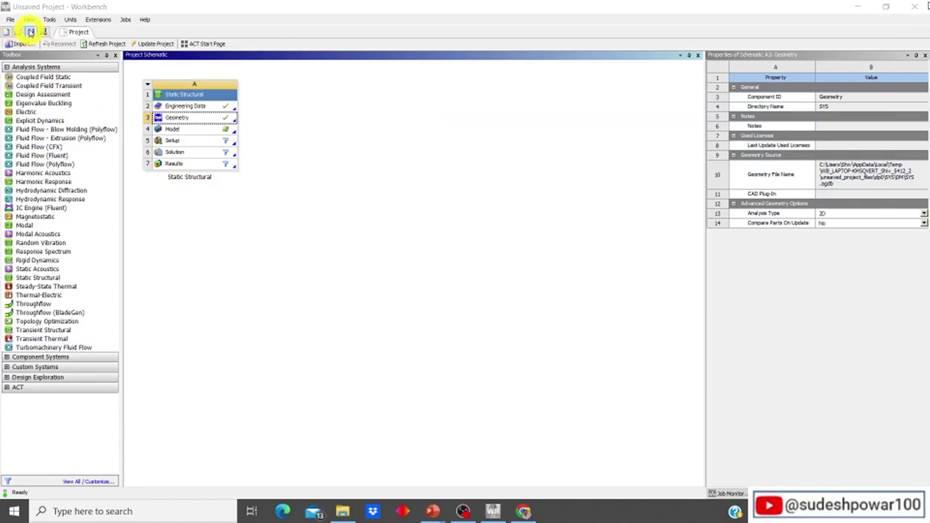
{"action": "left_click", "coordinate": [30, 32]}
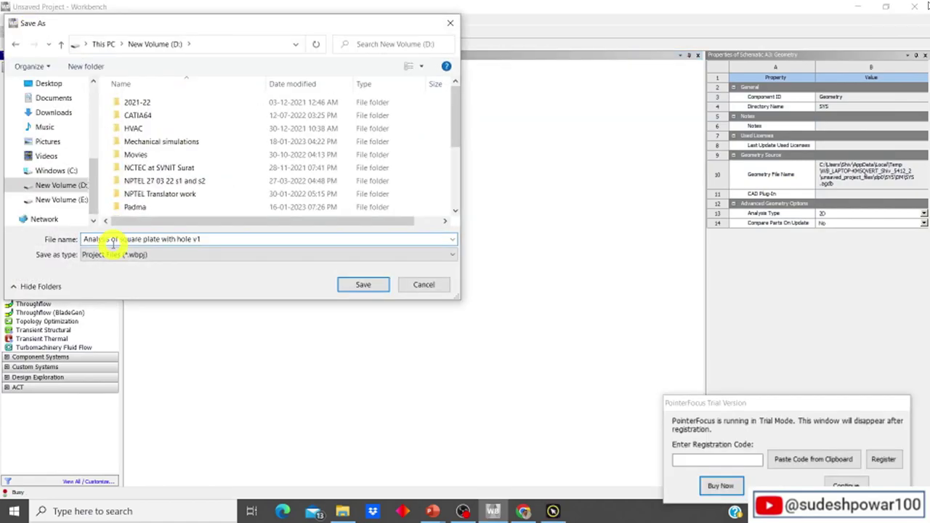
{"action": "left_click", "coordinate": [349, 284]}
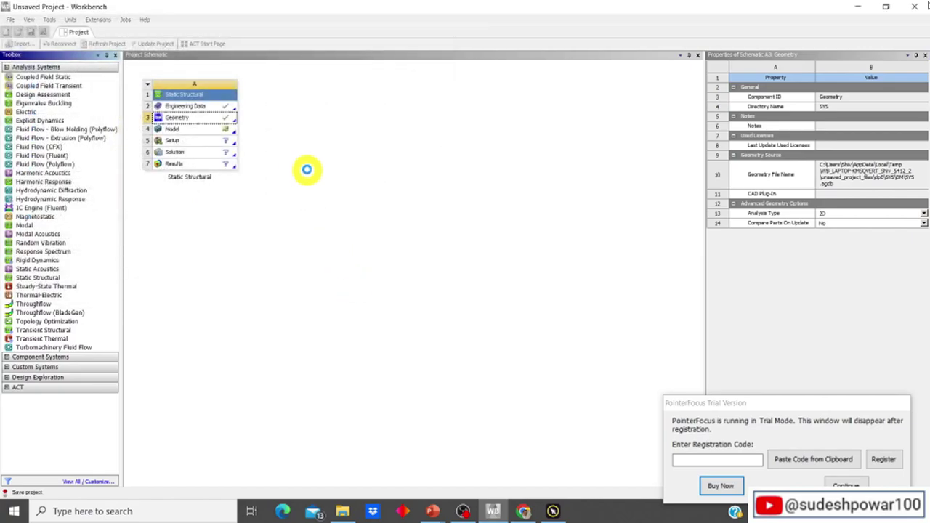
{"action": "left_click", "coordinate": [846, 484]}
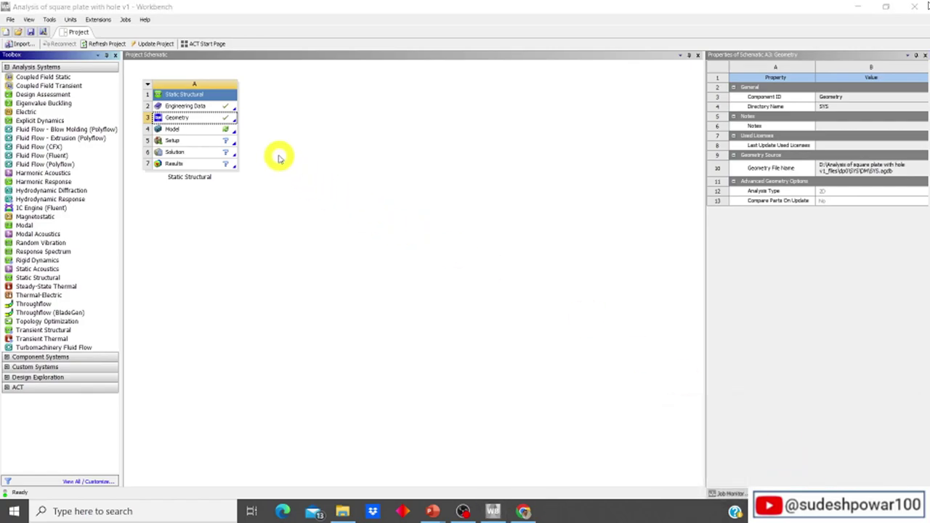
Open the analysis model in Mechanical and assign the Steel101 material to the surface body
{"action": "double_click", "coordinate": [192, 131]}
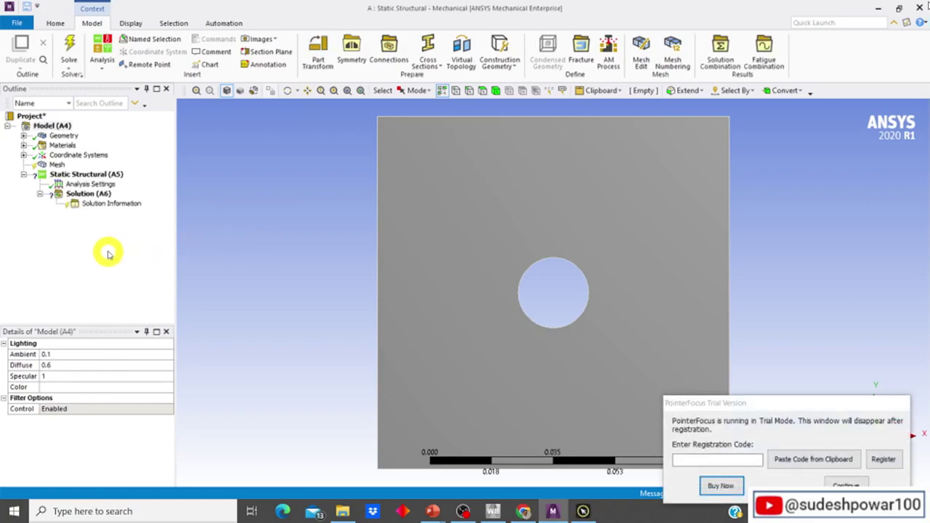
{"action": "left_click", "coordinate": [846, 486]}
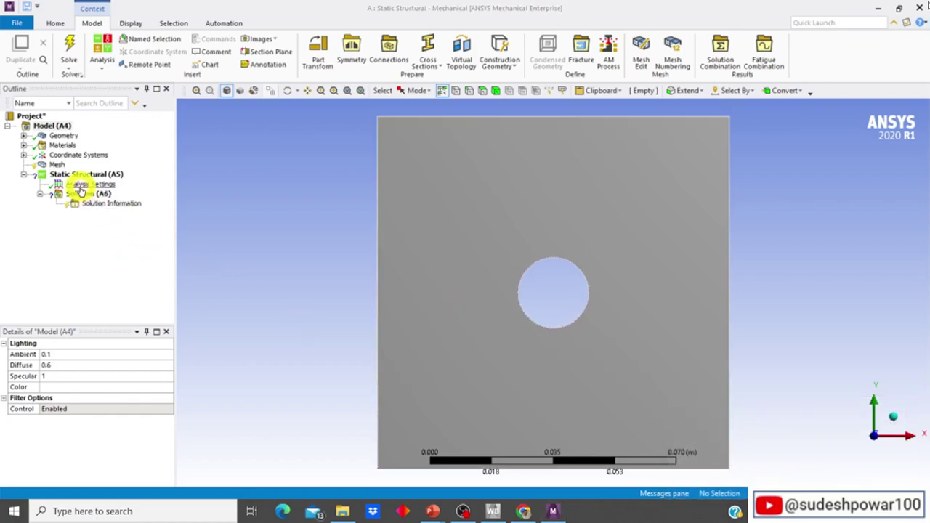
{"action": "left_click", "coordinate": [61, 135]}
{"action": "left_click", "coordinate": [24, 137]}
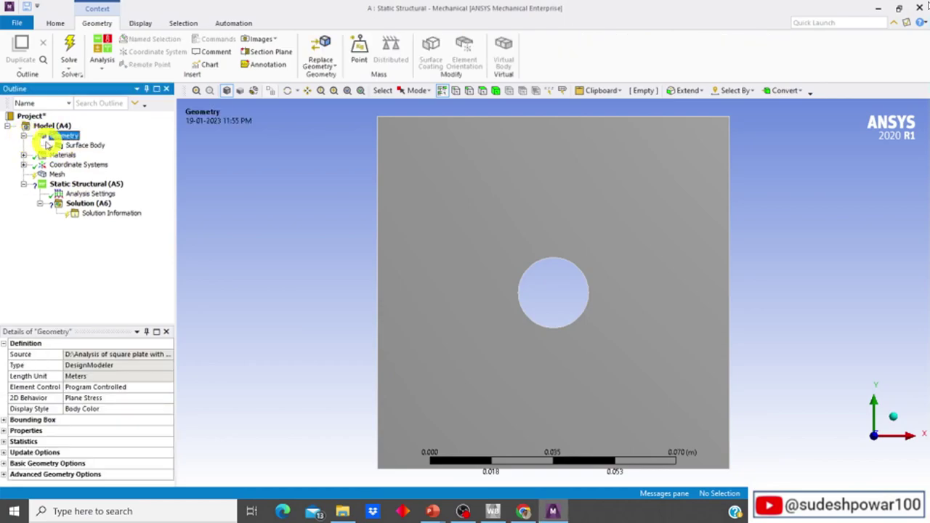
{"action": "left_click", "coordinate": [80, 146]}
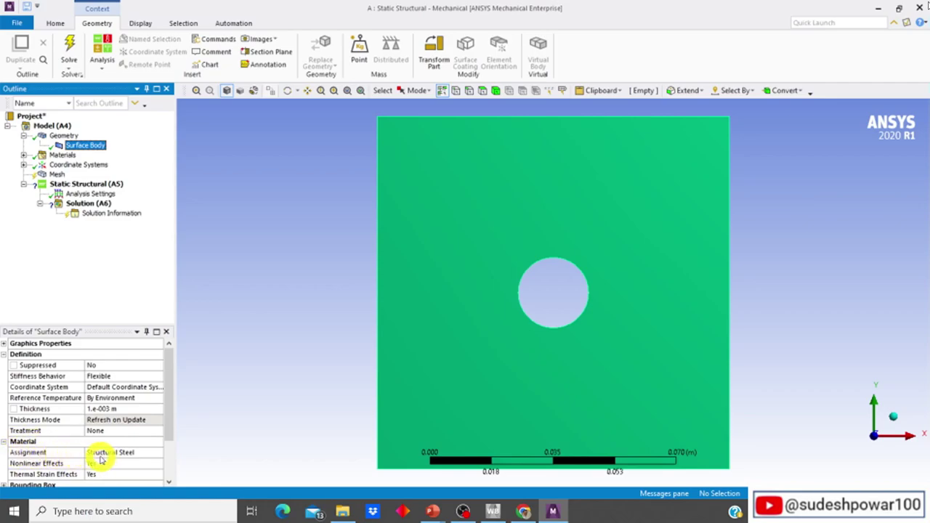
{"action": "left_click", "coordinate": [147, 453]}
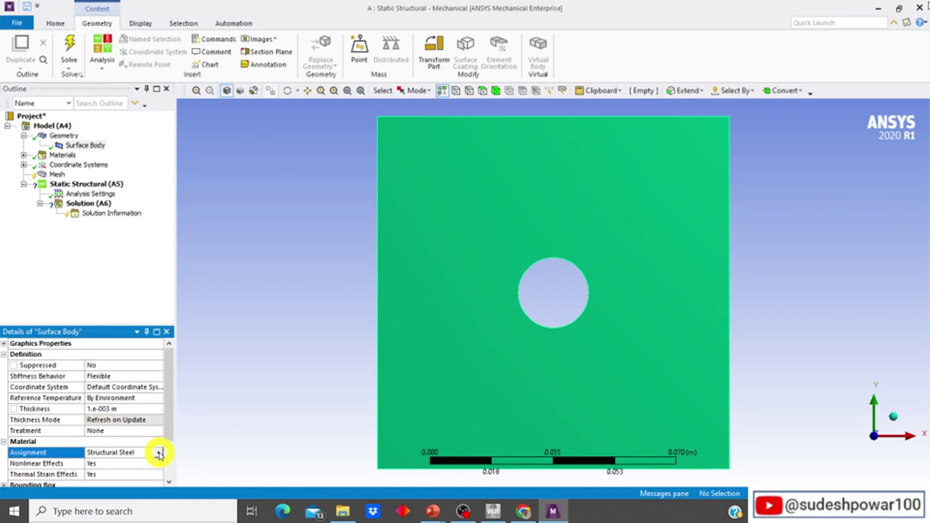
{"action": "left_click", "coordinate": [159, 453]}
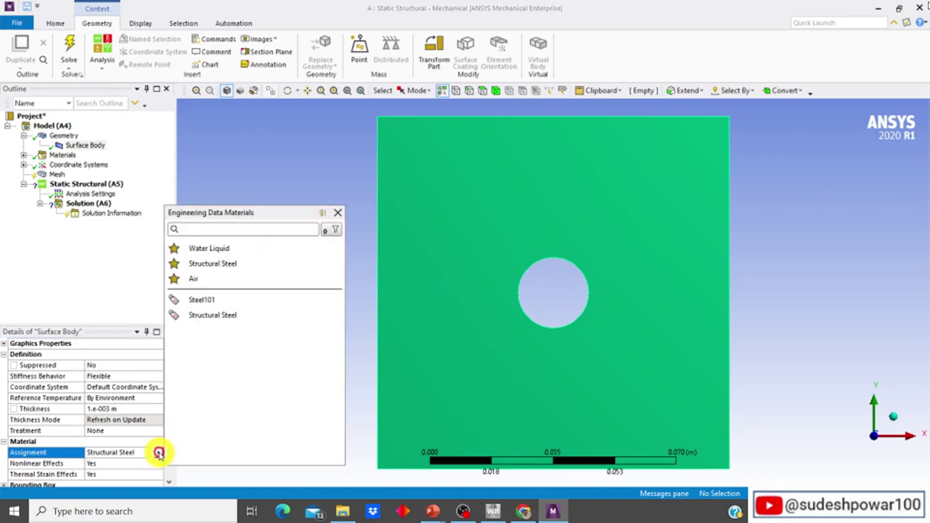
{"action": "left_click", "coordinate": [239, 303]}
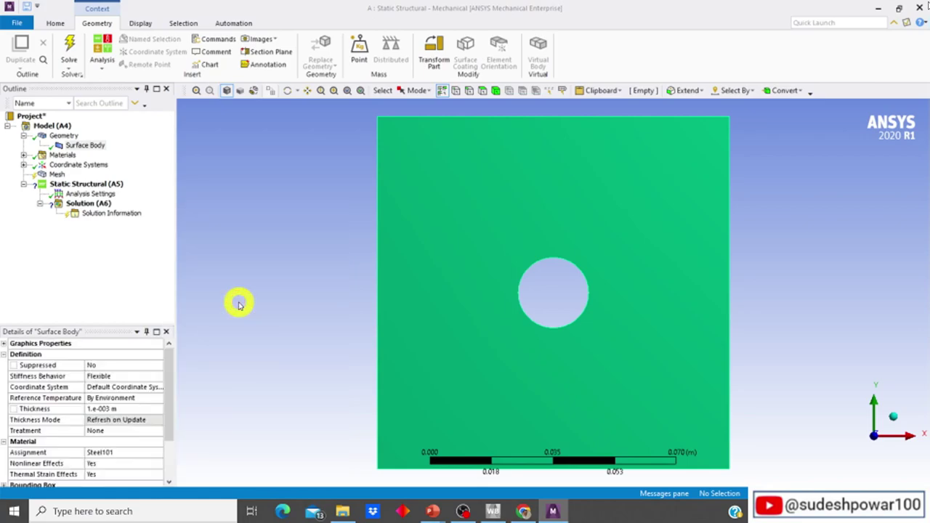
Set both Nonlinear Effects and Thermal Strain Effects of the surface body's material to No
{"action": "left_click_drag", "start_coordinate": [170, 417], "coordinate": [173, 436]}
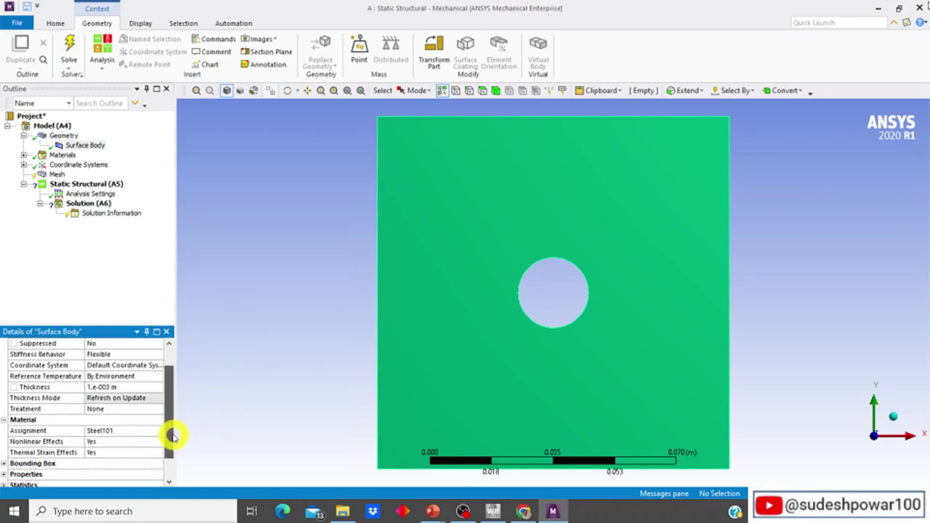
{"action": "left_click", "coordinate": [132, 445]}
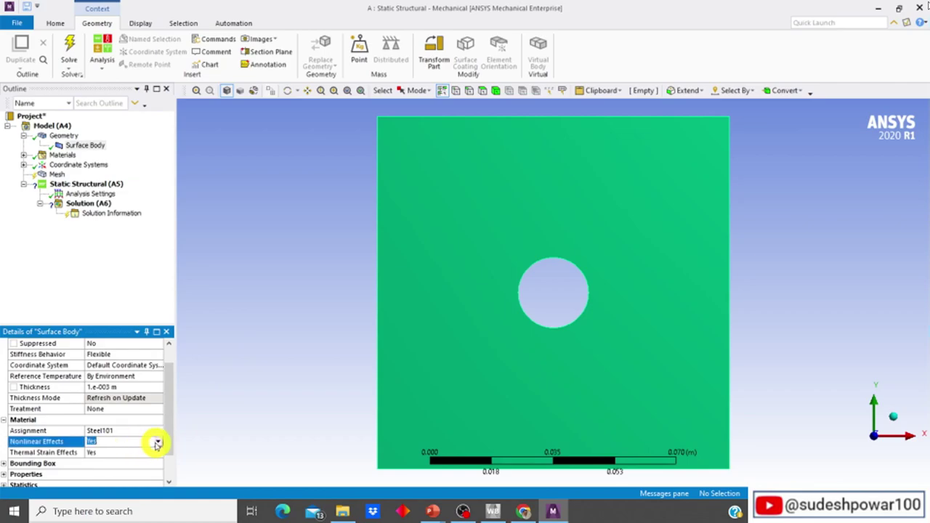
{"action": "left_click", "coordinate": [157, 444]}
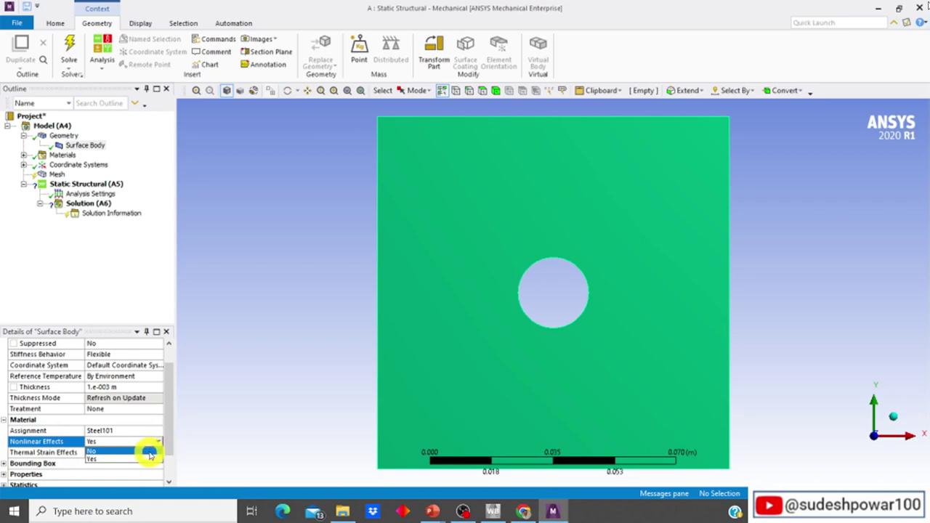
{"action": "left_click", "coordinate": [147, 453]}
{"action": "left_click", "coordinate": [125, 454]}
{"action": "left_click", "coordinate": [158, 453]}
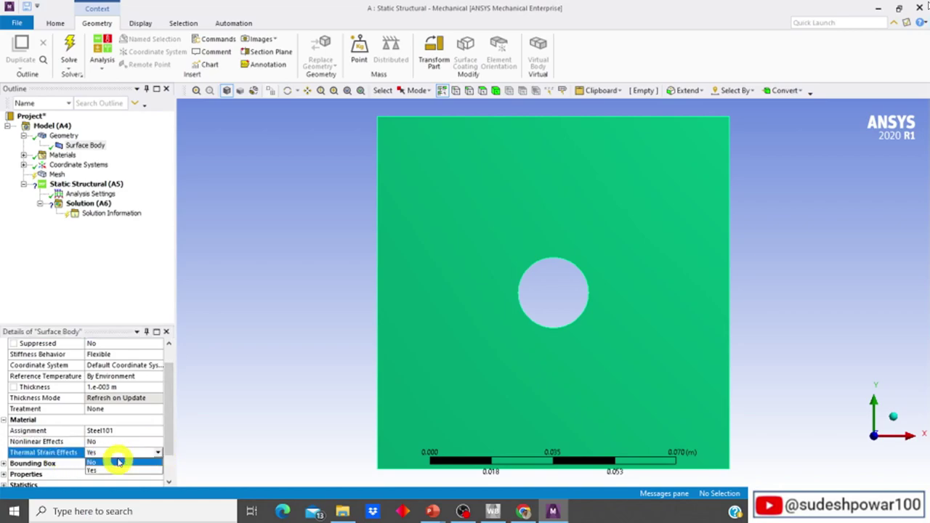
{"action": "left_click", "coordinate": [118, 460]}
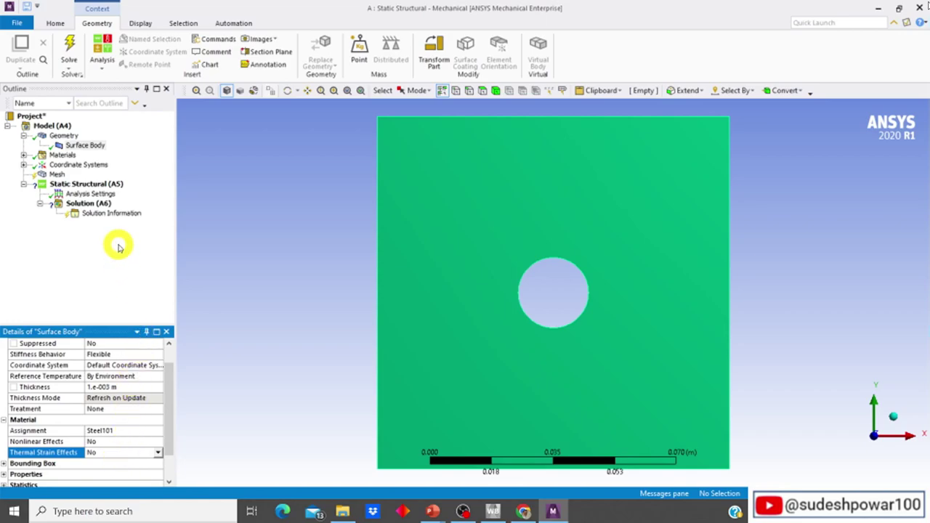
Generate the plate's mesh with the default mesh settings
{"action": "left_click", "coordinate": [52, 178]}
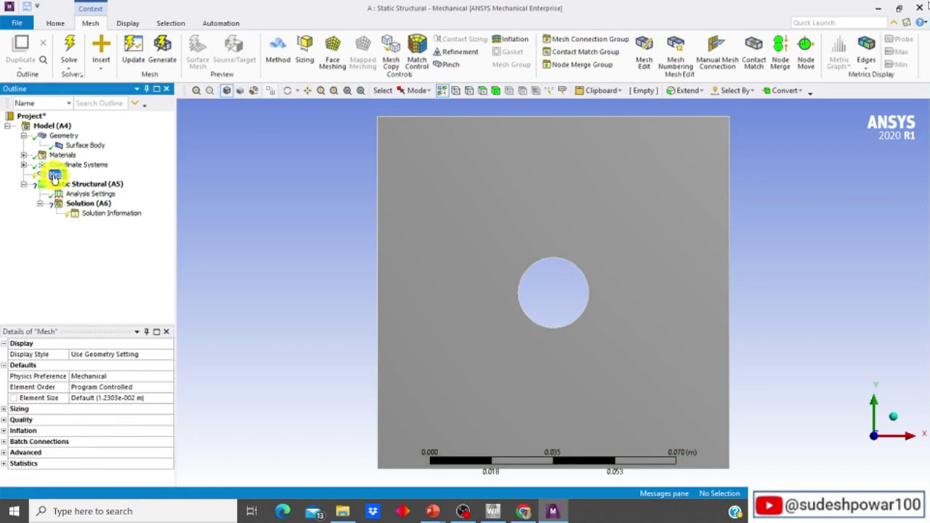
{"action": "right_click", "coordinate": [54, 179]}
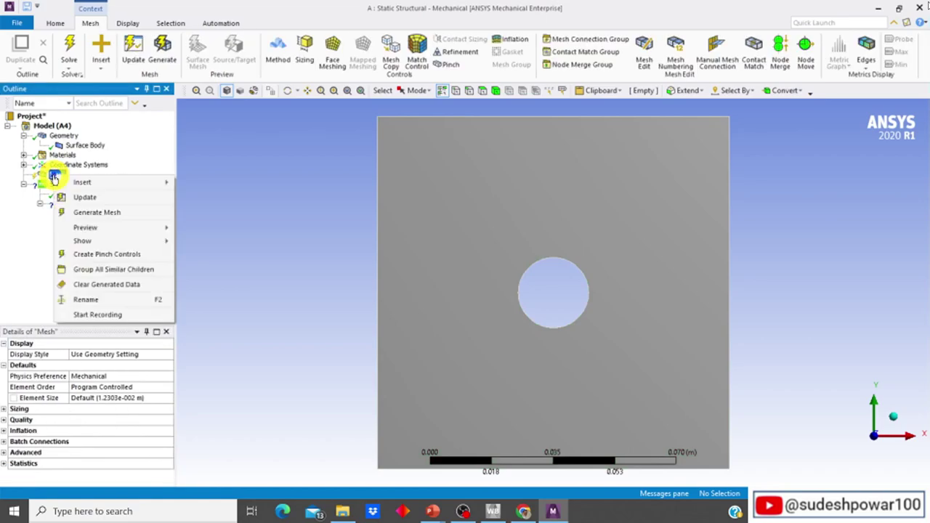
{"action": "left_click", "coordinate": [79, 212]}
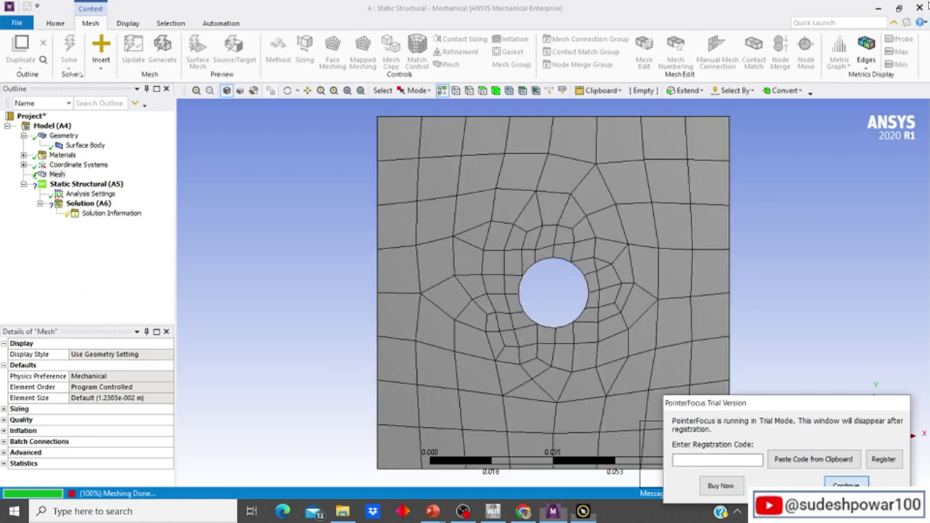
{"action": "left_click", "coordinate": [845, 485]}
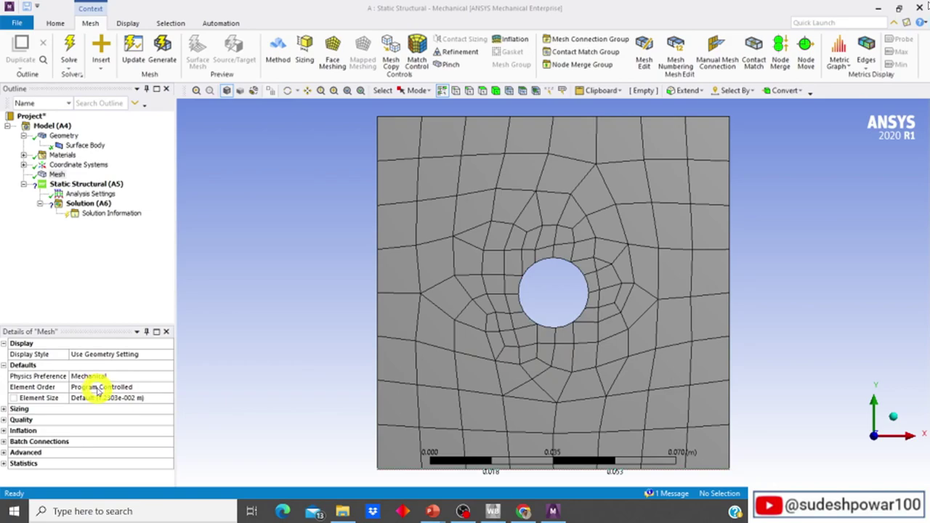
Set the mesh's element order to Linear and its element size to 0.001 m
{"action": "left_click", "coordinate": [124, 387]}
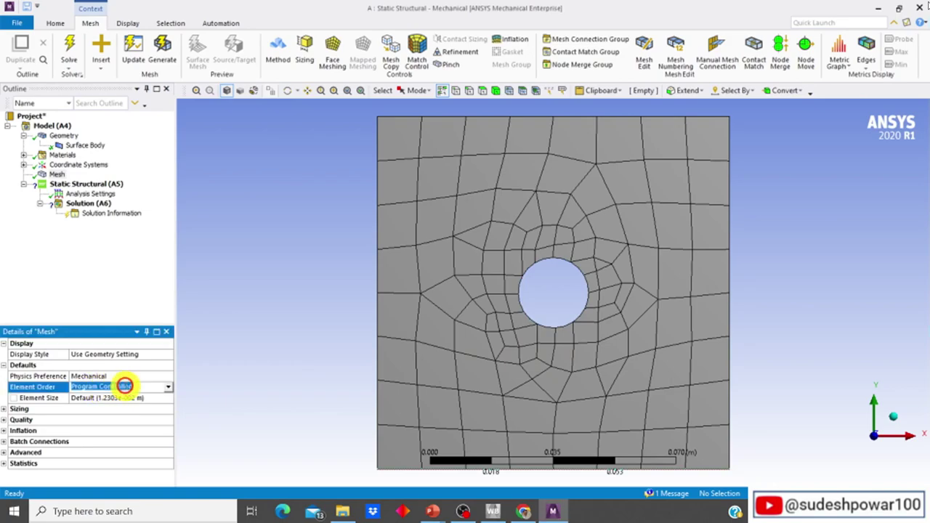
{"action": "left_click", "coordinate": [167, 388]}
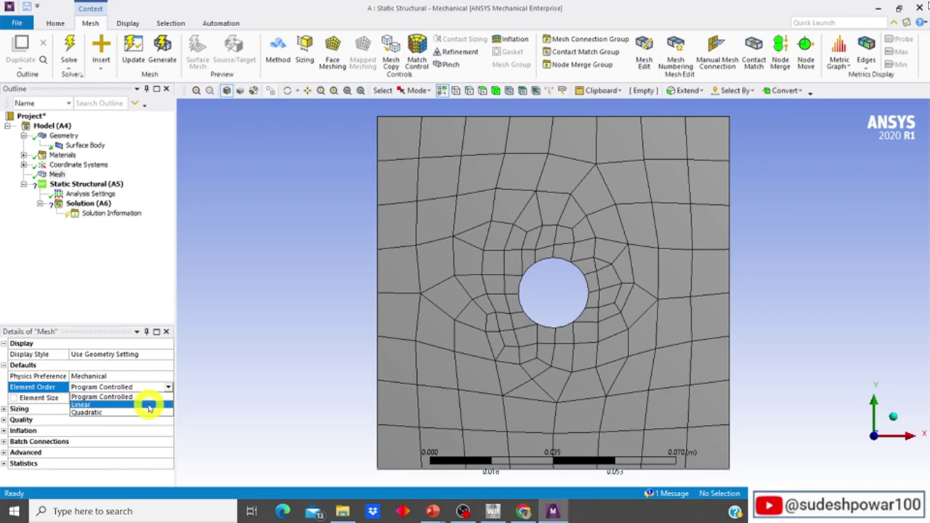
{"action": "left_click", "coordinate": [148, 405]}
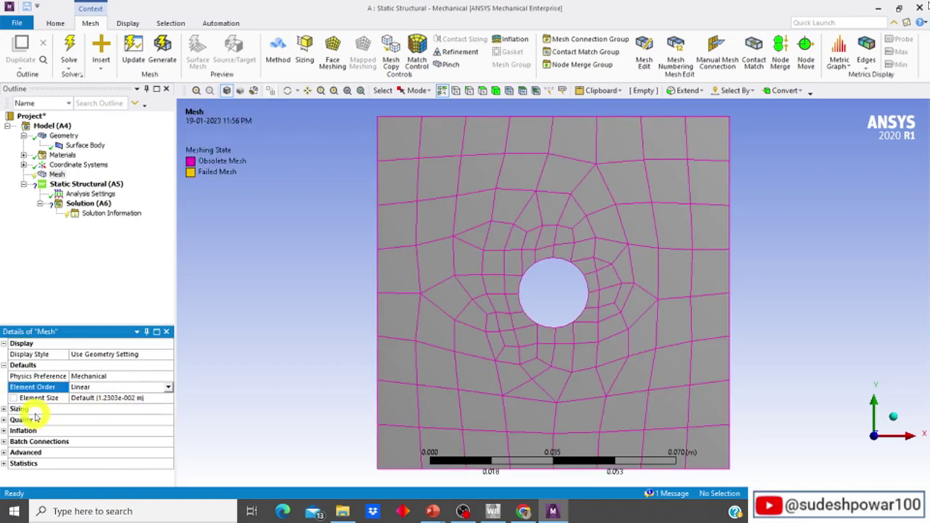
{"action": "left_click", "coordinate": [111, 399]}
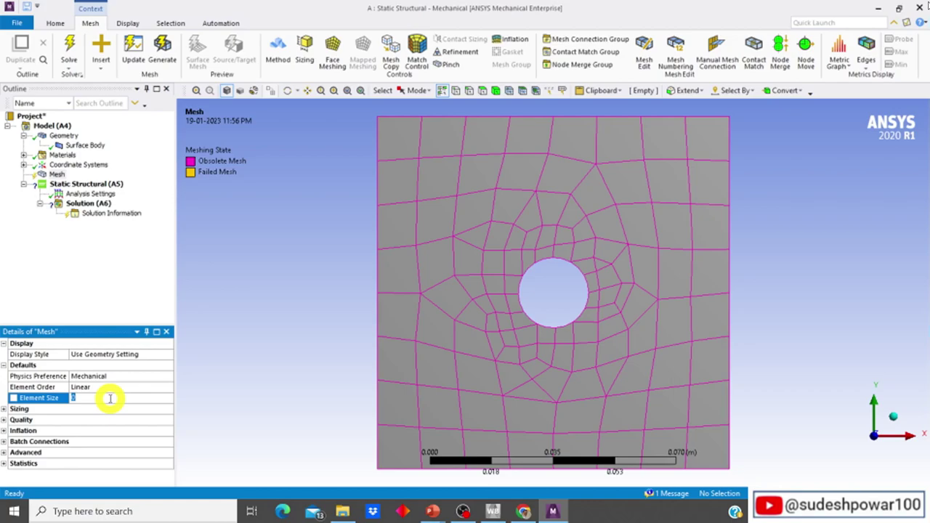
{"action": "type", "text": "0.001"}
{"action": "key", "text": "Return"}
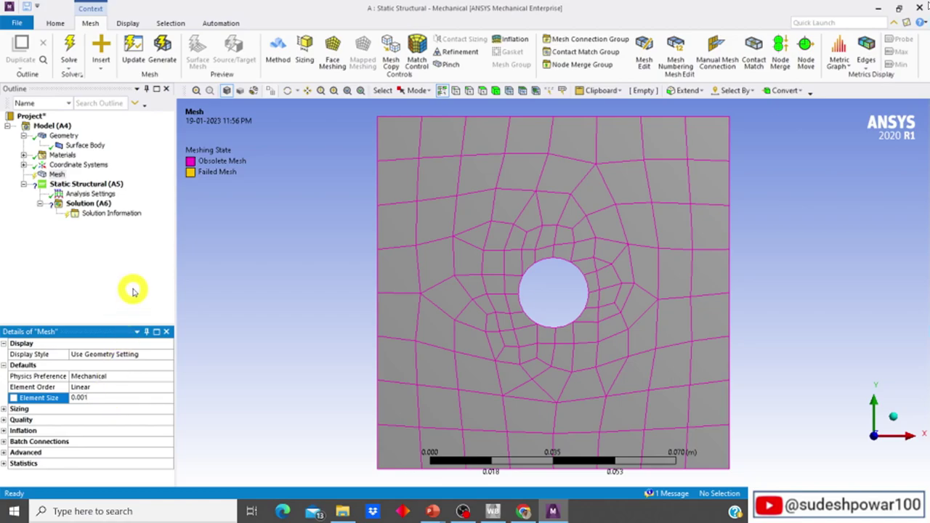
{"action": "left_click", "coordinate": [133, 292]}
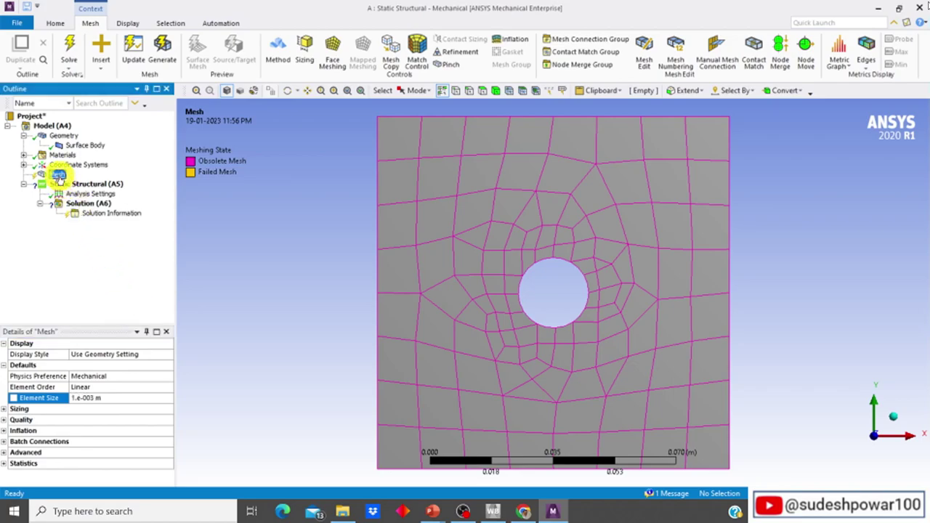
Regenerate the plate's mesh with the updated element order and element size
{"action": "right_click", "coordinate": [58, 177]}
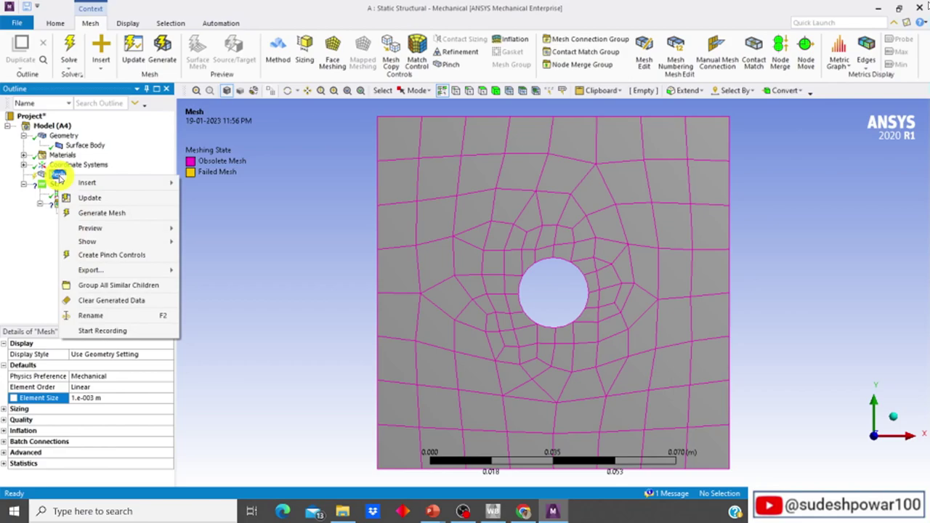
{"action": "left_click", "coordinate": [101, 213]}
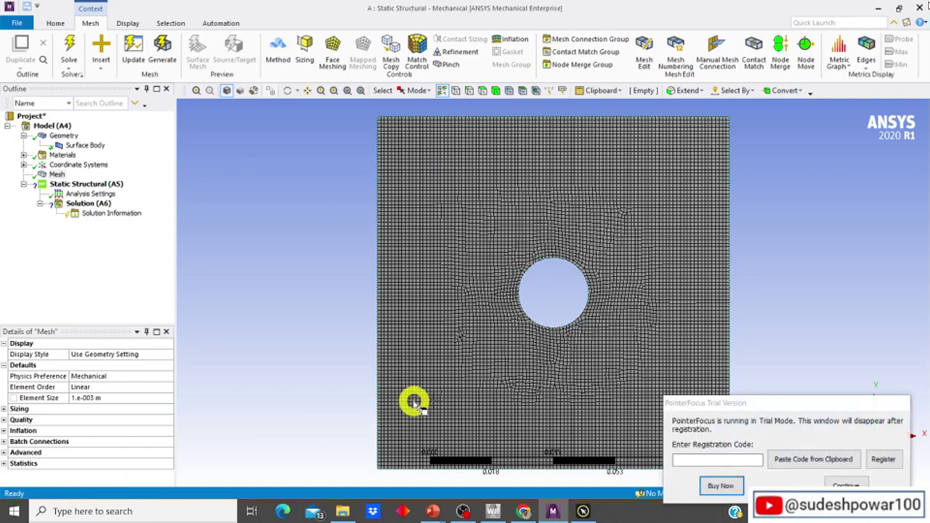
{"action": "left_click", "coordinate": [847, 485]}
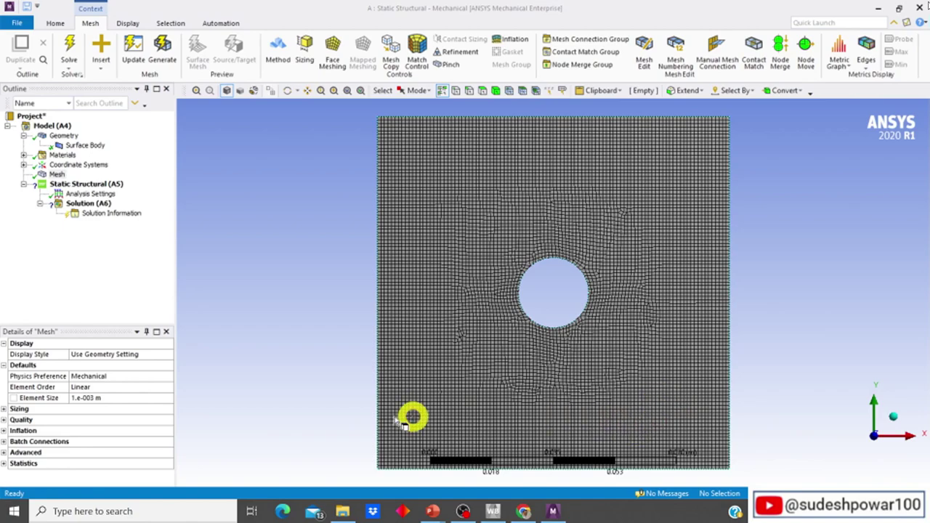
Add a Force load to the static structural analysis and scope it to the plate's right vertical edge
{"action": "left_click", "coordinate": [85, 184]}
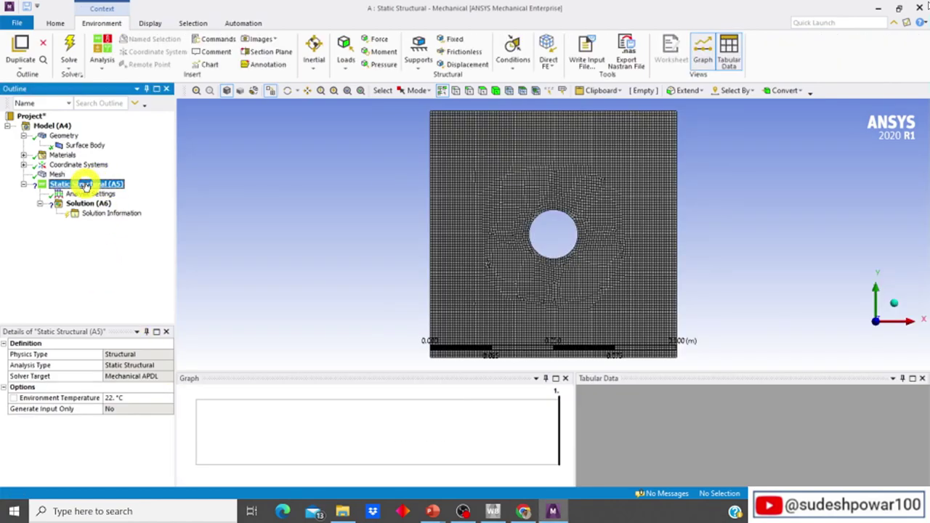
{"action": "right_click", "coordinate": [85, 185]}
{"action": "mouse_move", "coordinate": [109, 190]}
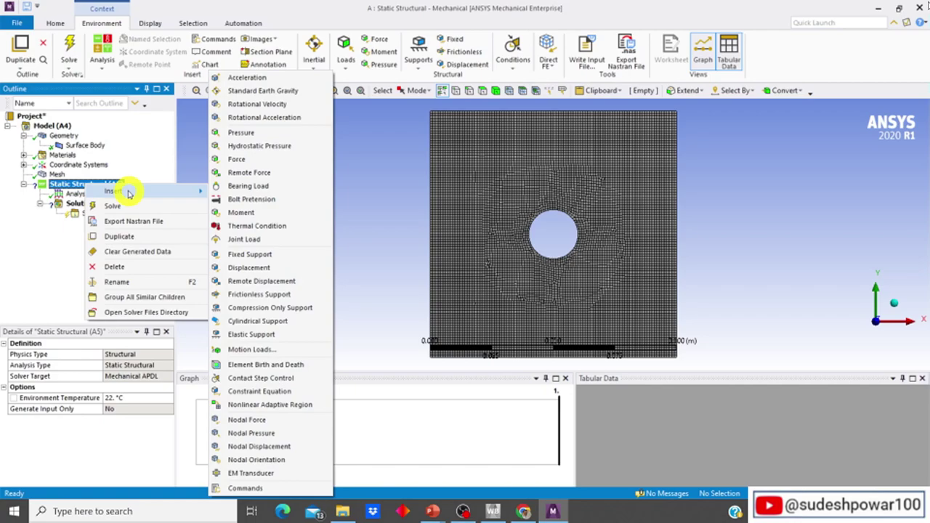
{"action": "left_click", "coordinate": [251, 161]}
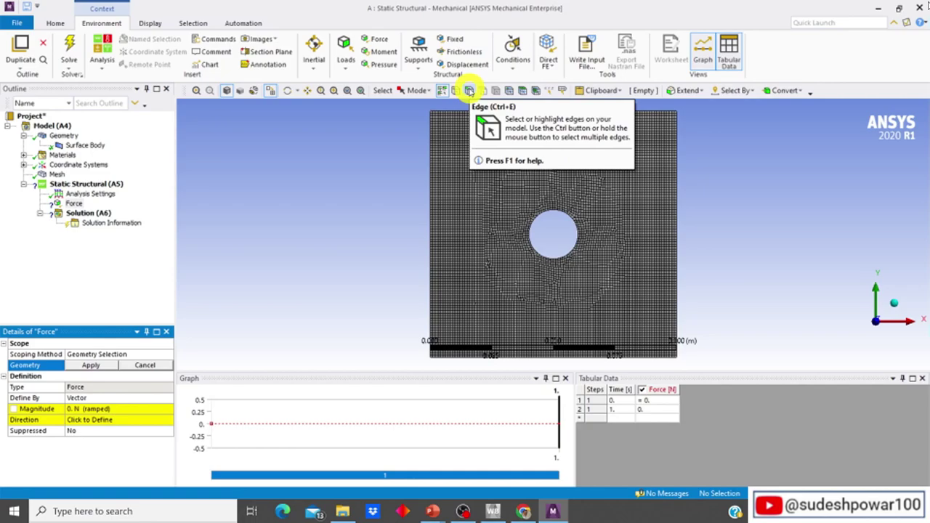
{"action": "left_click", "coordinate": [468, 91]}
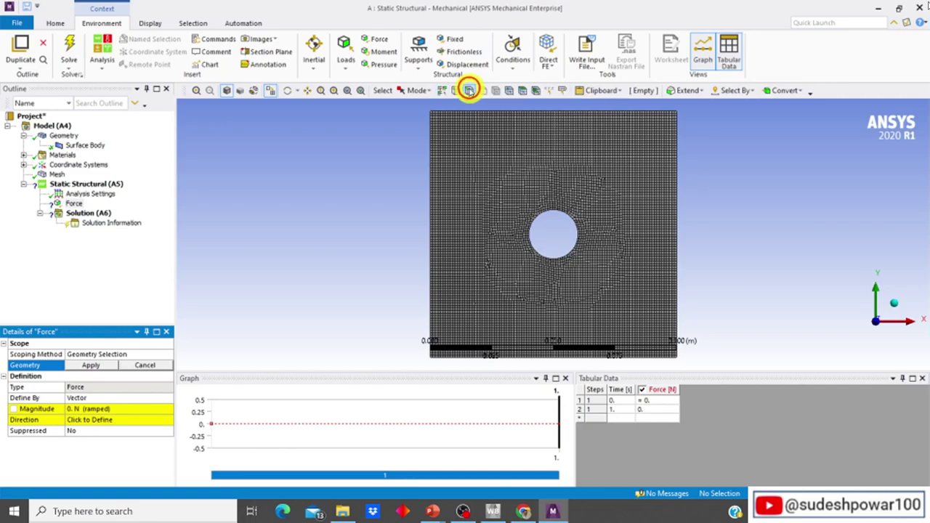
{"action": "left_click", "coordinate": [676, 206]}
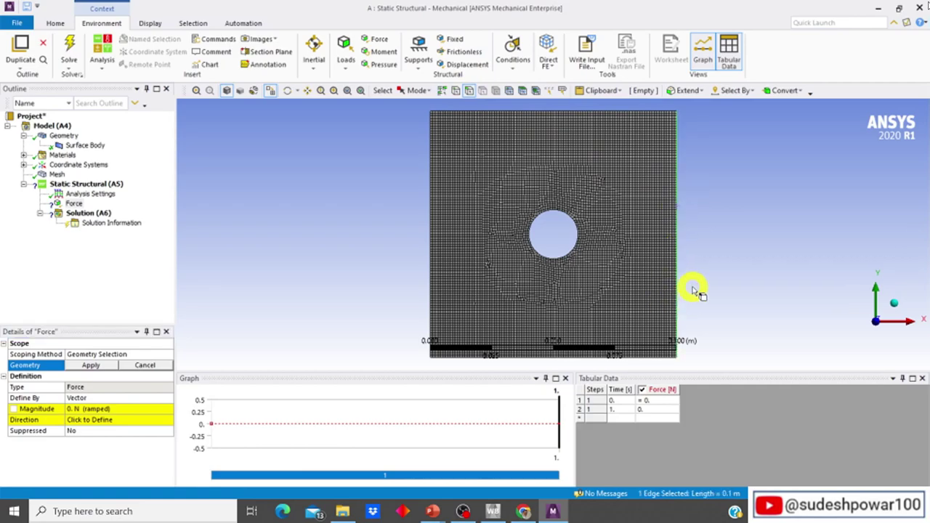
{"action": "left_click", "coordinate": [87, 366]}
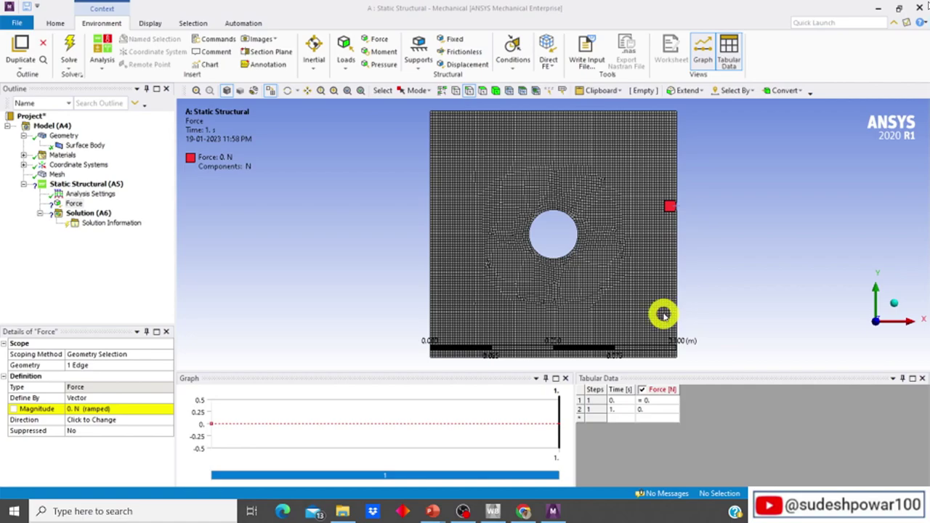
Define the force by components, with an X component of 200 N and a Y component of 0 N
{"action": "left_click", "coordinate": [98, 399]}
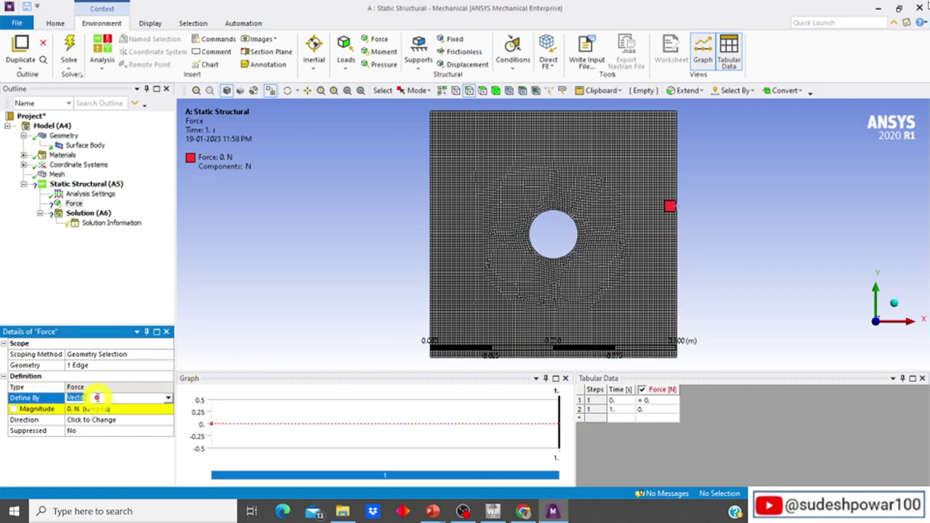
{"action": "left_click", "coordinate": [168, 398]}
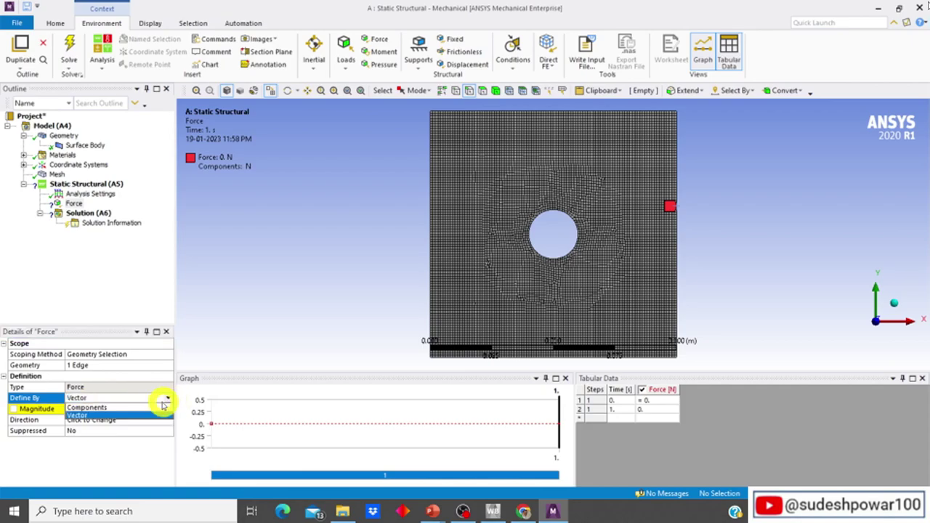
{"action": "left_click", "coordinate": [127, 408]}
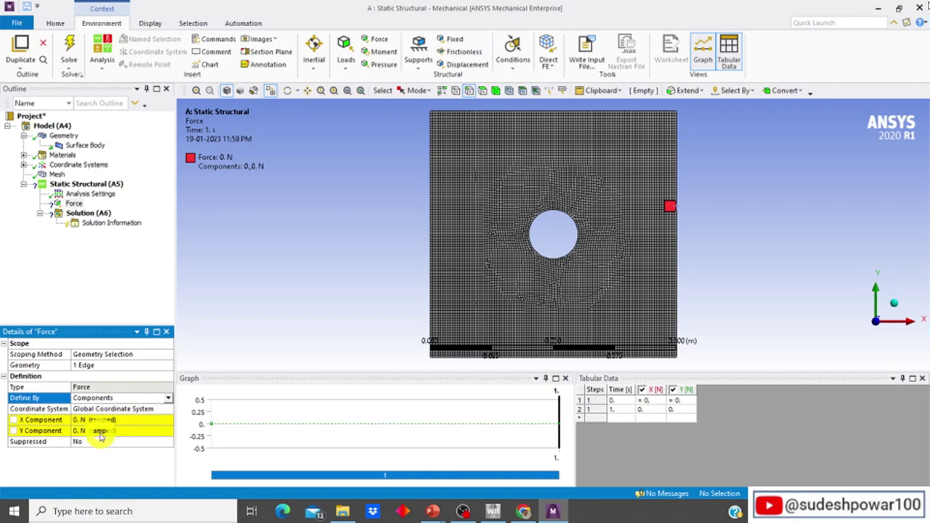
{"action": "left_click", "coordinate": [96, 420]}
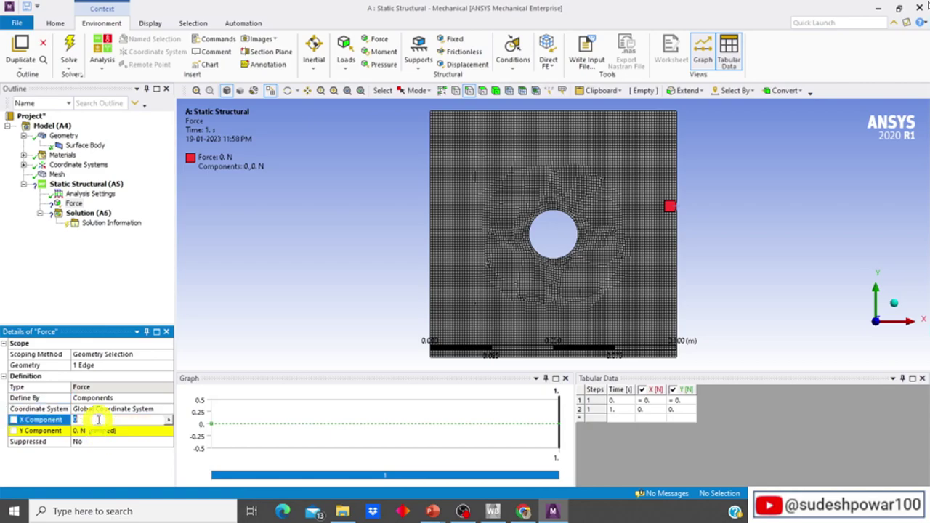
{"action": "type", "text": "200"}
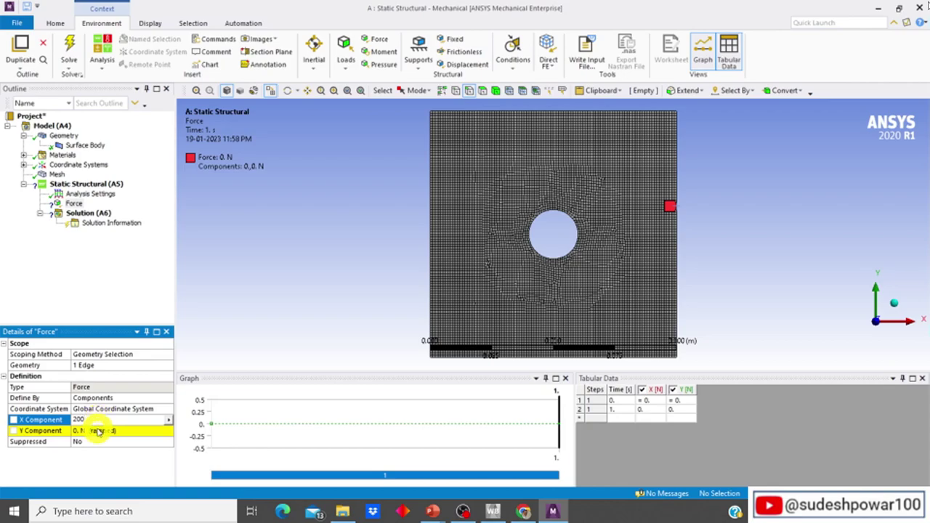
{"action": "left_click", "coordinate": [97, 430]}
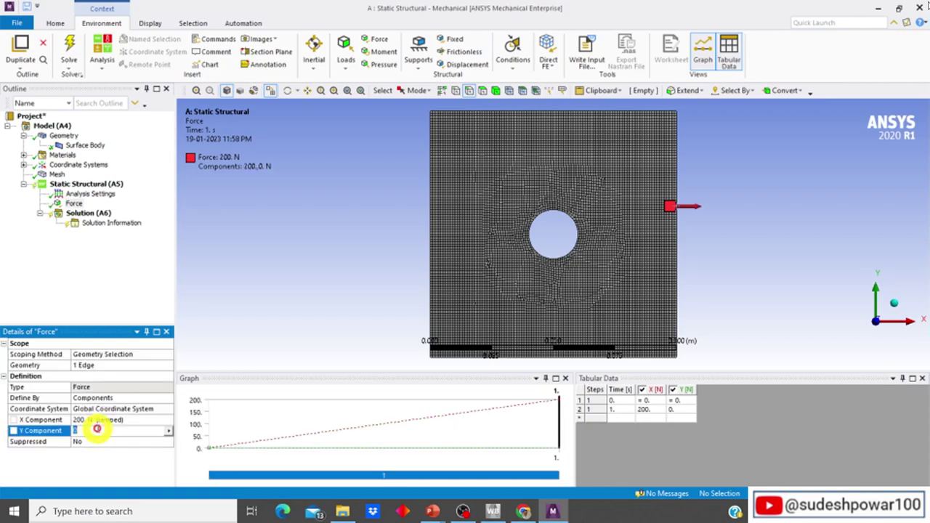
{"action": "left_click", "coordinate": [99, 464]}
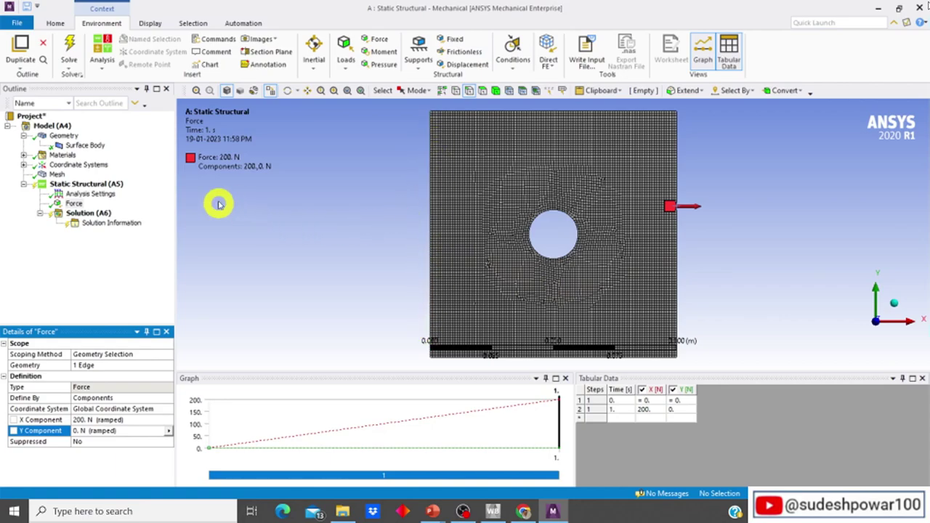
Add a Fixed Support to the static structural analysis and scope it to the plate's left vertical edge
{"action": "right_click", "coordinate": [87, 187]}
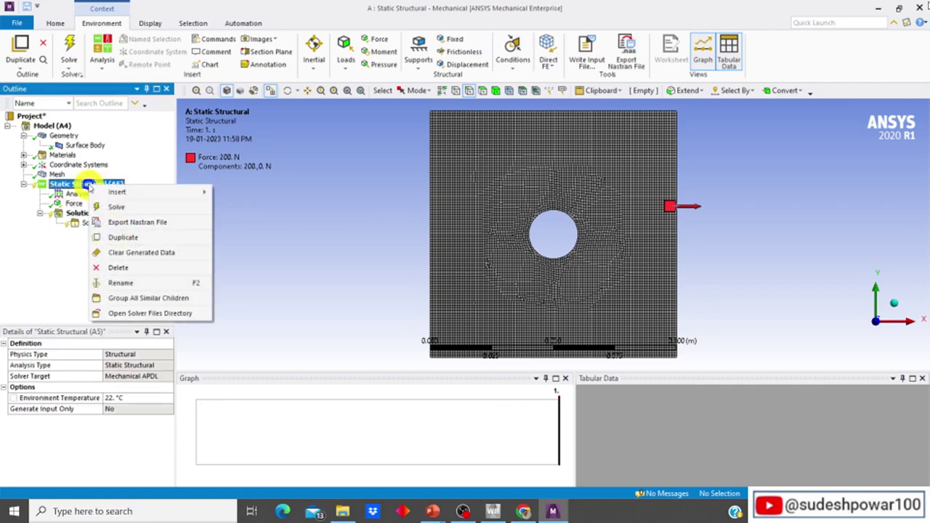
{"action": "mouse_move", "coordinate": [120, 192]}
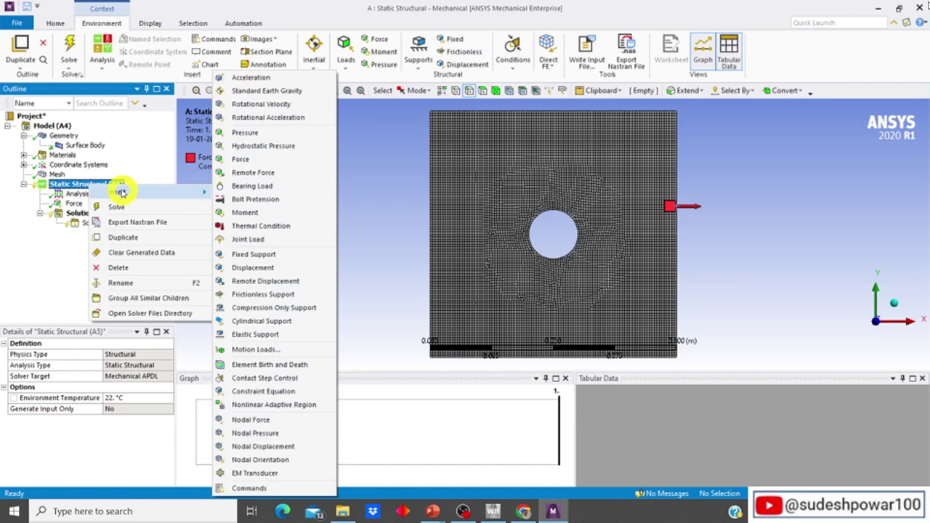
{"action": "left_click", "coordinate": [290, 256]}
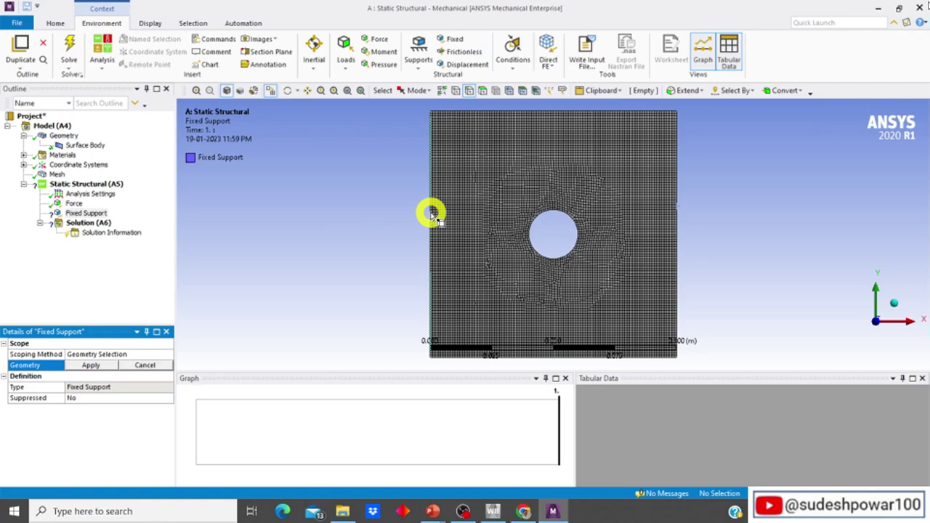
{"action": "left_click", "coordinate": [432, 158]}
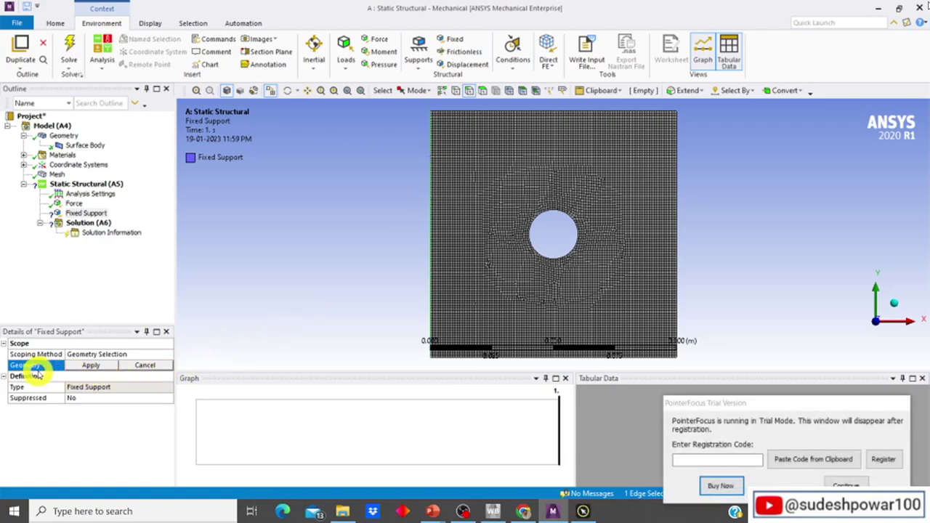
{"action": "left_click", "coordinate": [93, 365]}
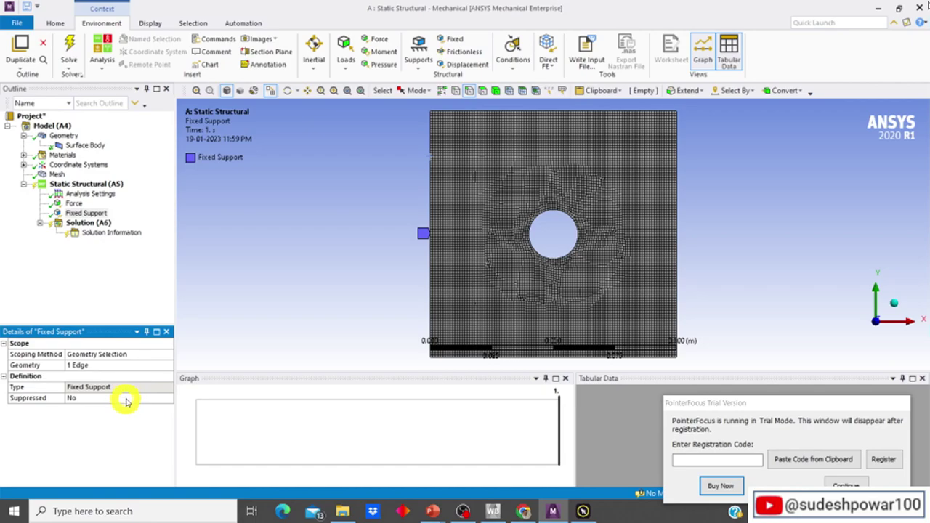
{"action": "left_click", "coordinate": [846, 485]}
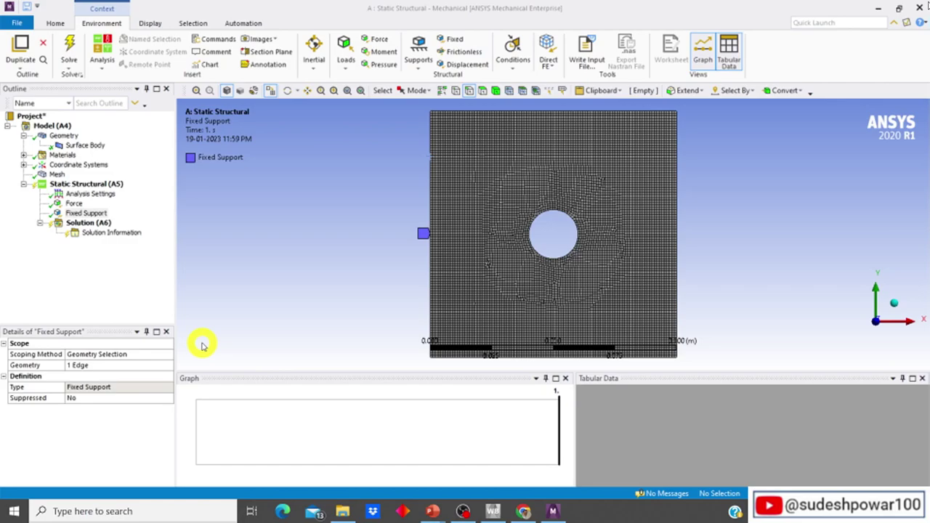
Add a Directional Deformation result and an Equivalent (von-Mises) Stress result to the solution
{"action": "right_click", "coordinate": [87, 224]}
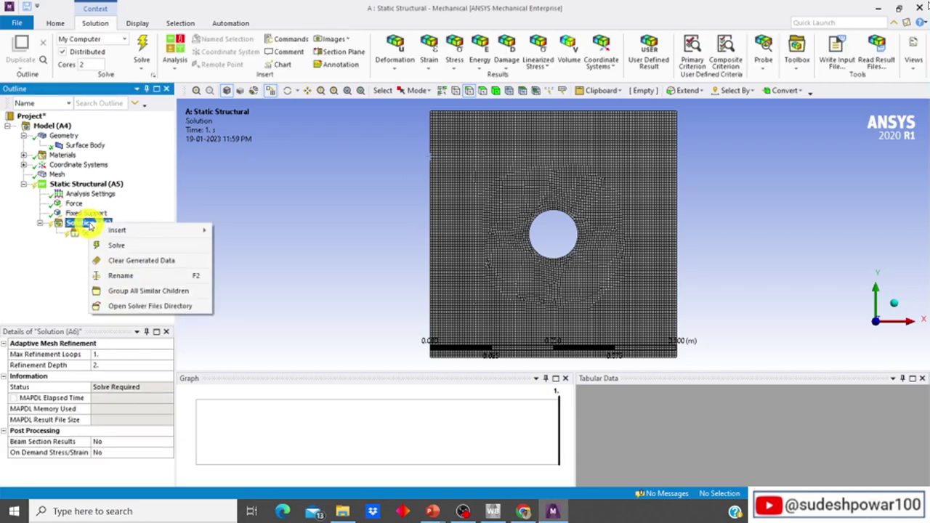
{"action": "mouse_move", "coordinate": [114, 230]}
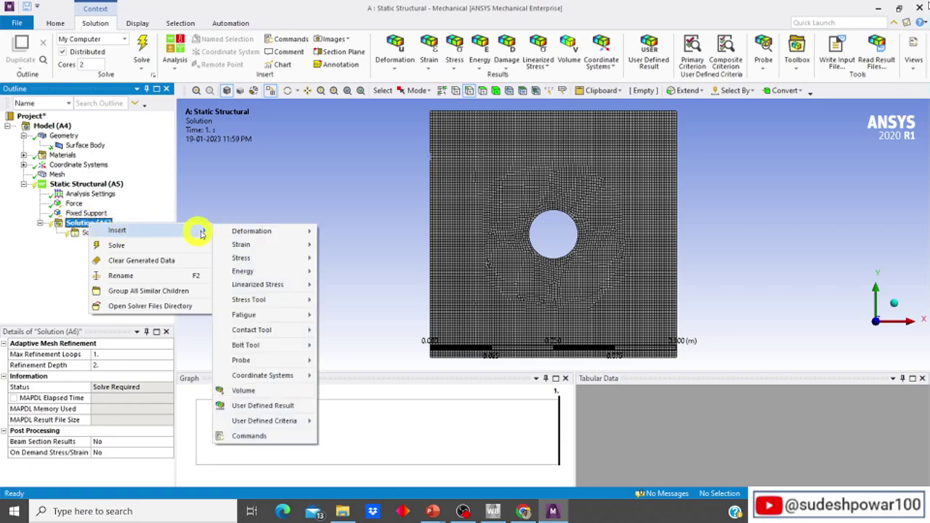
{"action": "mouse_move", "coordinate": [239, 232]}
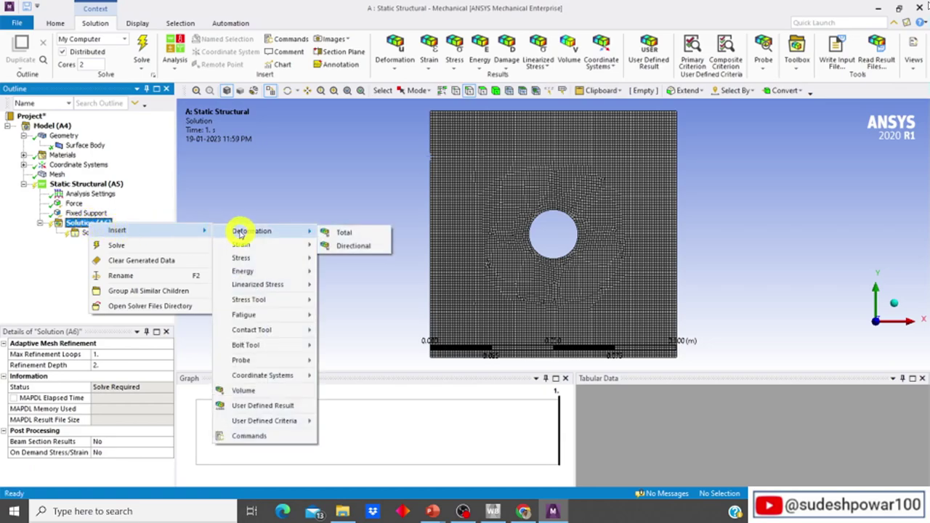
{"action": "left_click", "coordinate": [352, 245]}
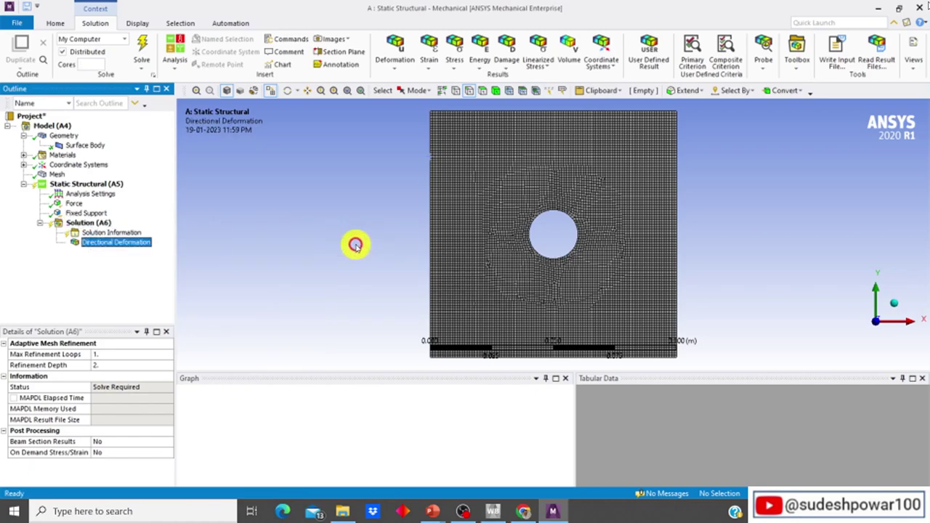
{"action": "right_click", "coordinate": [104, 223]}
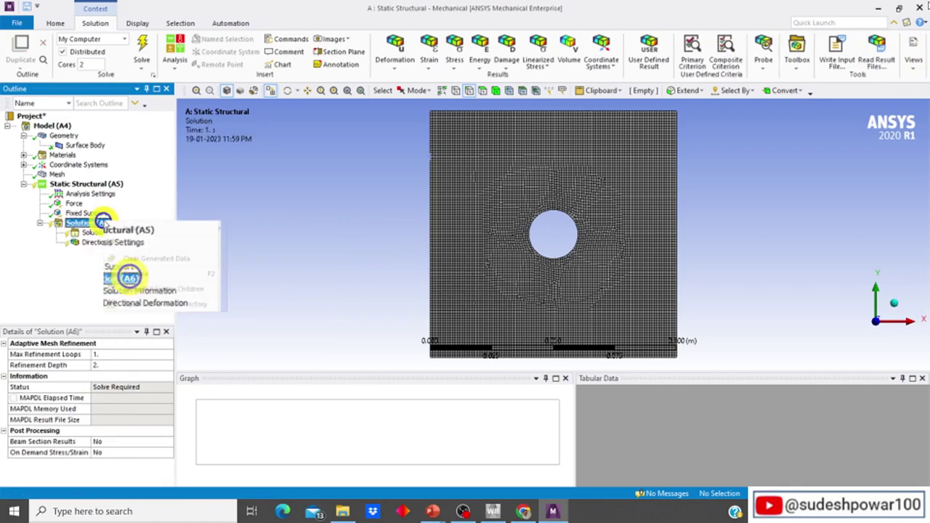
{"action": "mouse_move", "coordinate": [141, 229]}
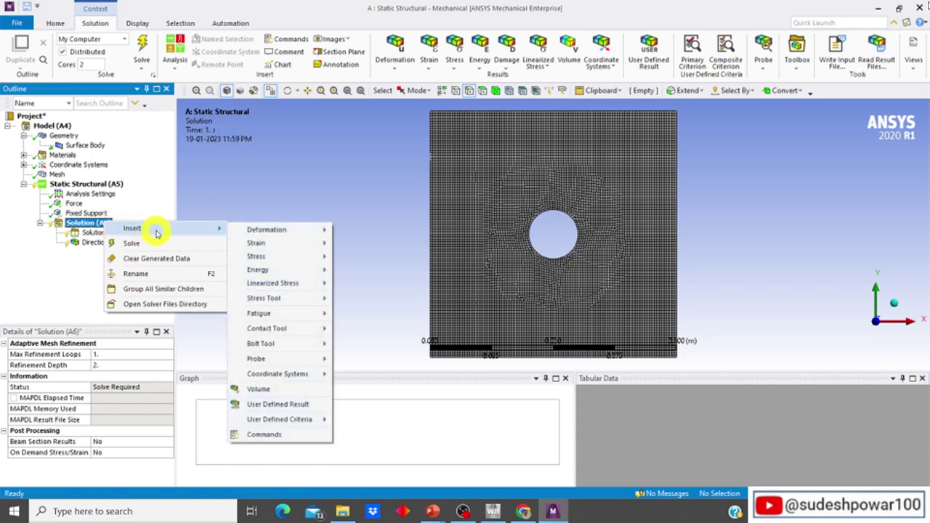
{"action": "mouse_move", "coordinate": [262, 256]}
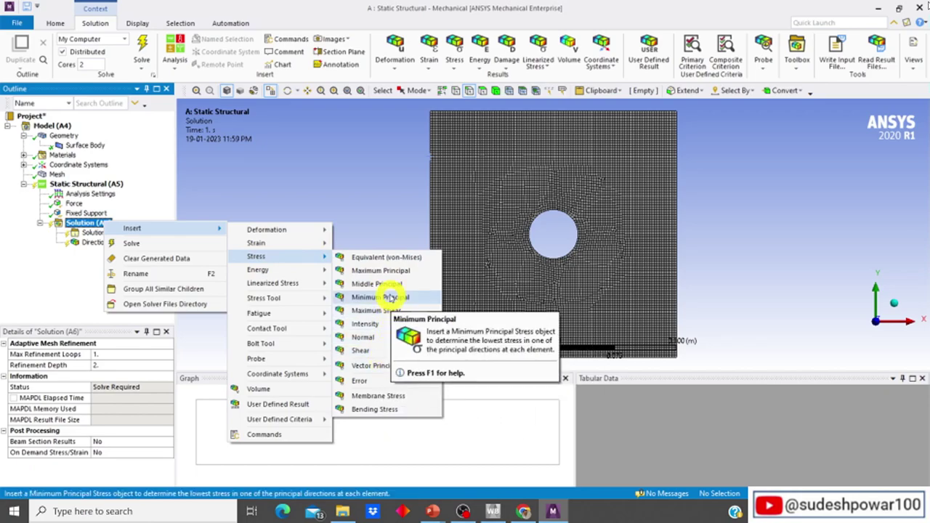
{"action": "left_click", "coordinate": [425, 261]}
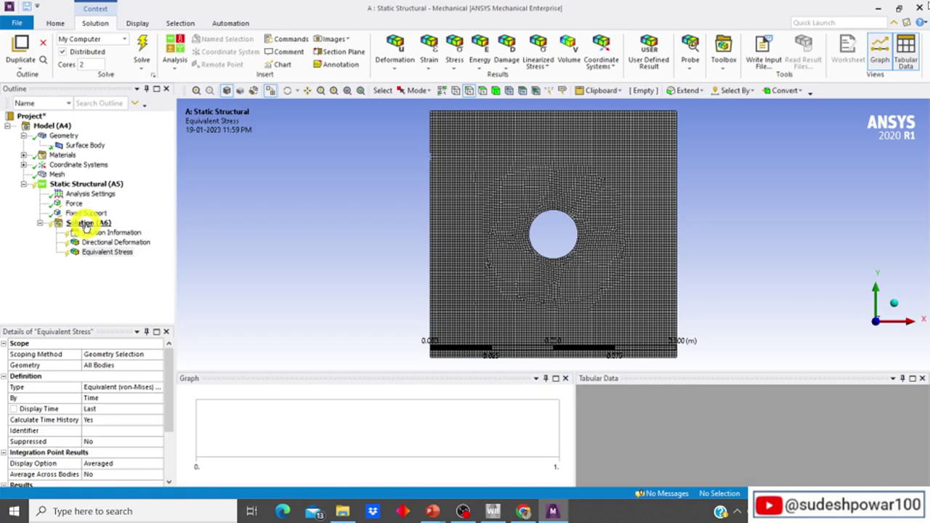
Solve the static structural analysis of the plate with the current solve process settings
{"action": "right_click", "coordinate": [85, 227]}
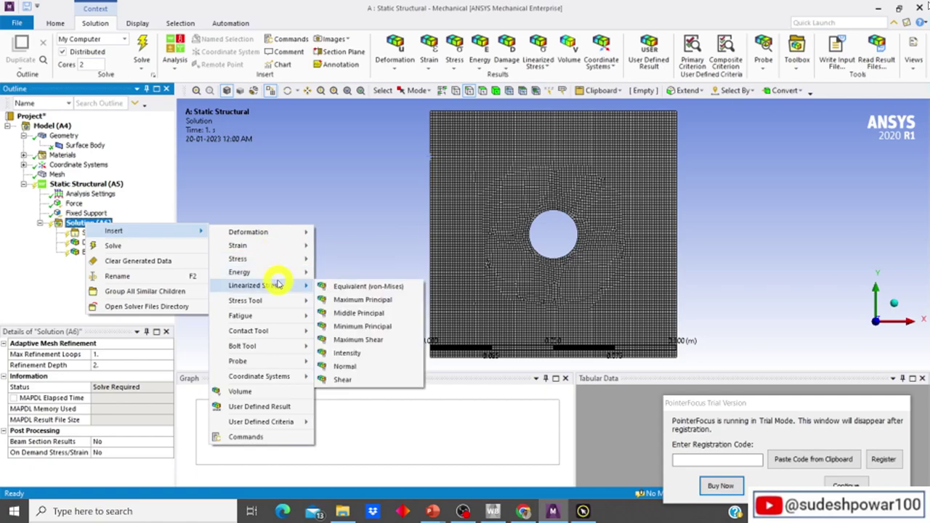
{"action": "left_click", "coordinate": [165, 194]}
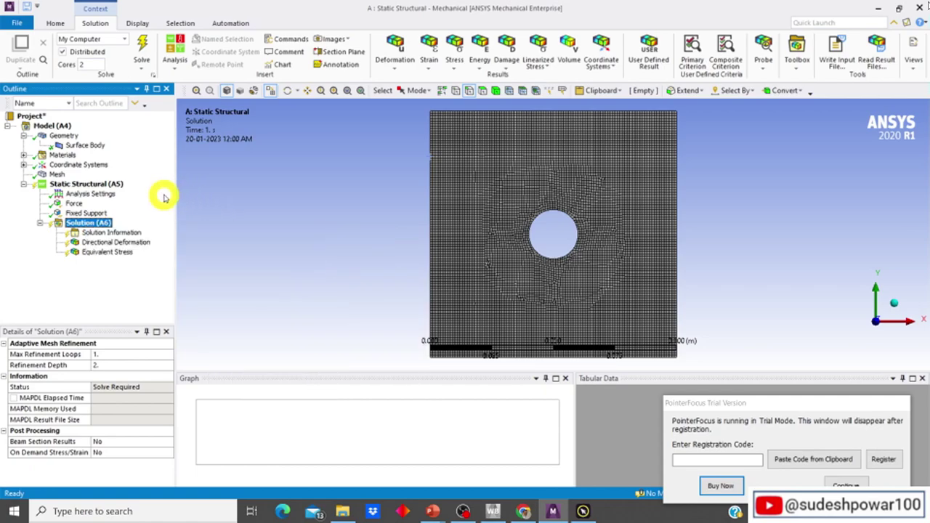
{"action": "right_click", "coordinate": [95, 223]}
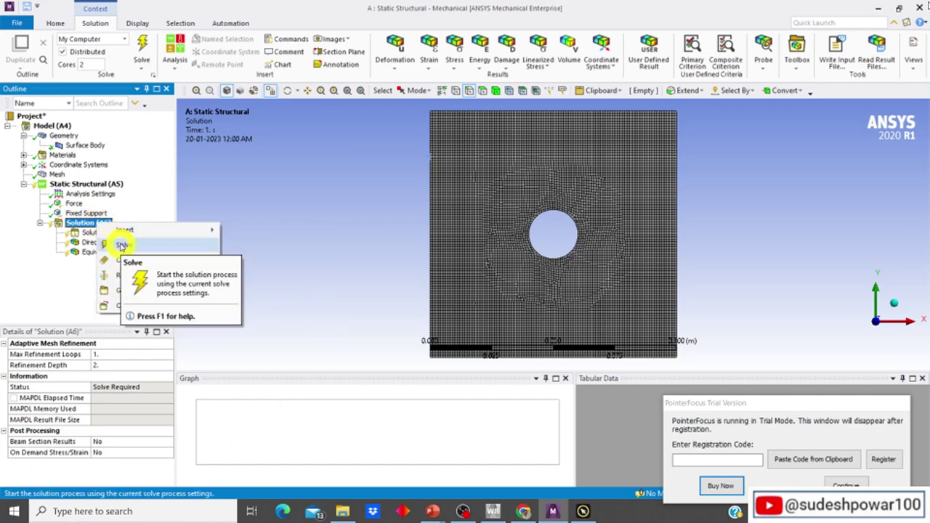
{"action": "left_click", "coordinate": [121, 245]}
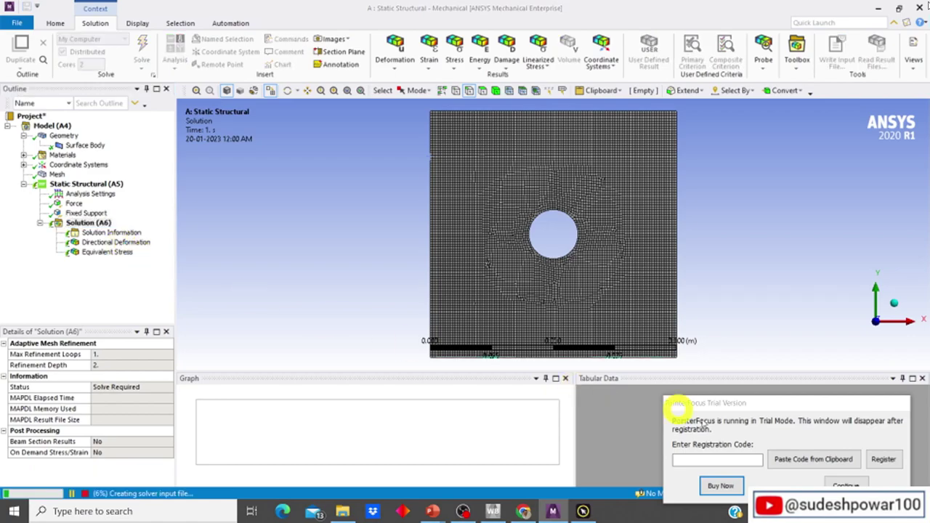
{"action": "left_click", "coordinate": [840, 484]}
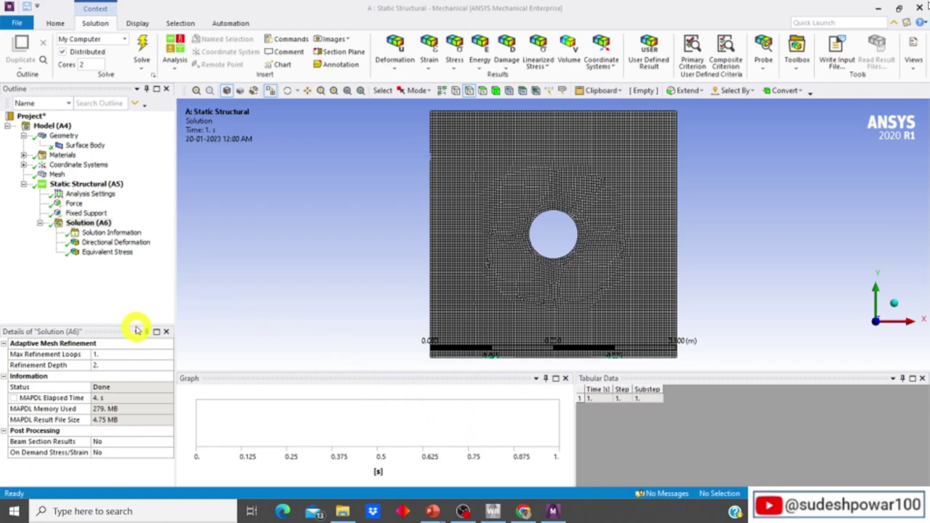
Display the Directional Deformation result of the plate and set its edge display to No WireFrame
{"action": "left_click", "coordinate": [95, 245]}
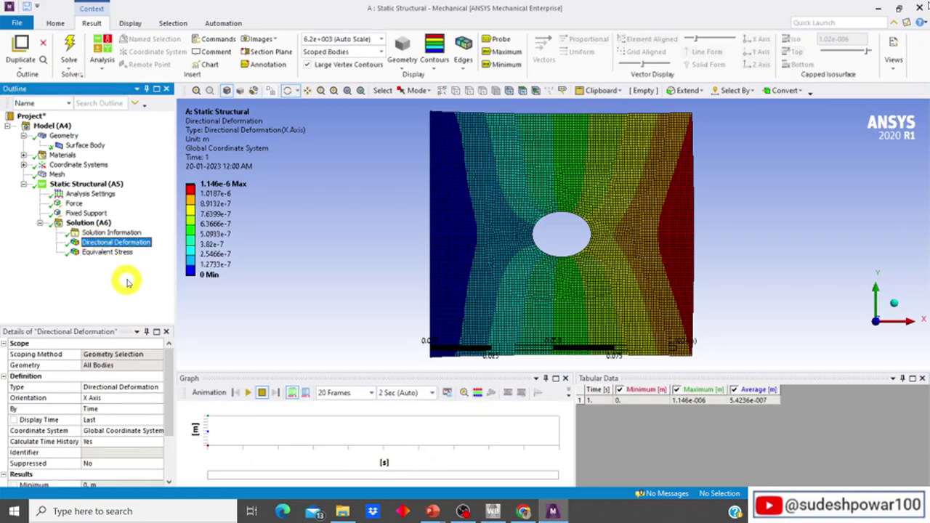
{"action": "left_click", "coordinate": [225, 192]}
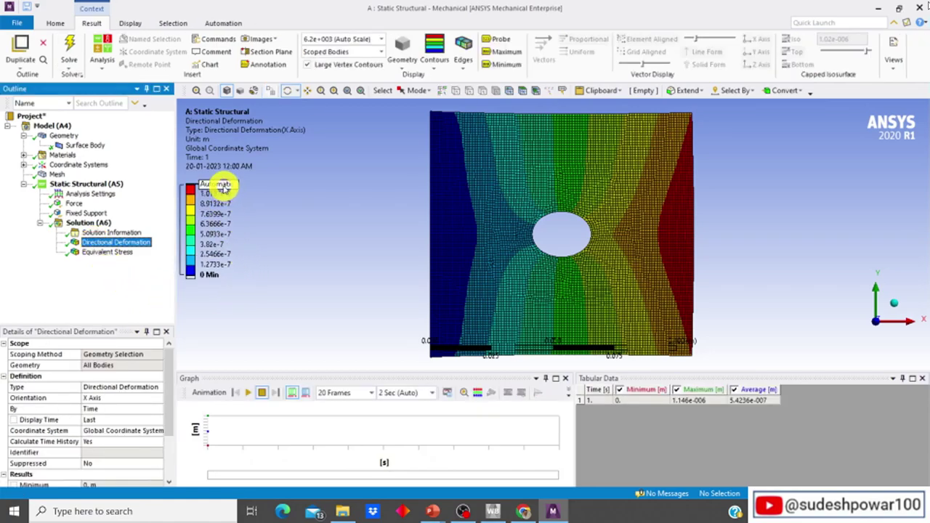
{"action": "mouse_move", "coordinate": [207, 276]}
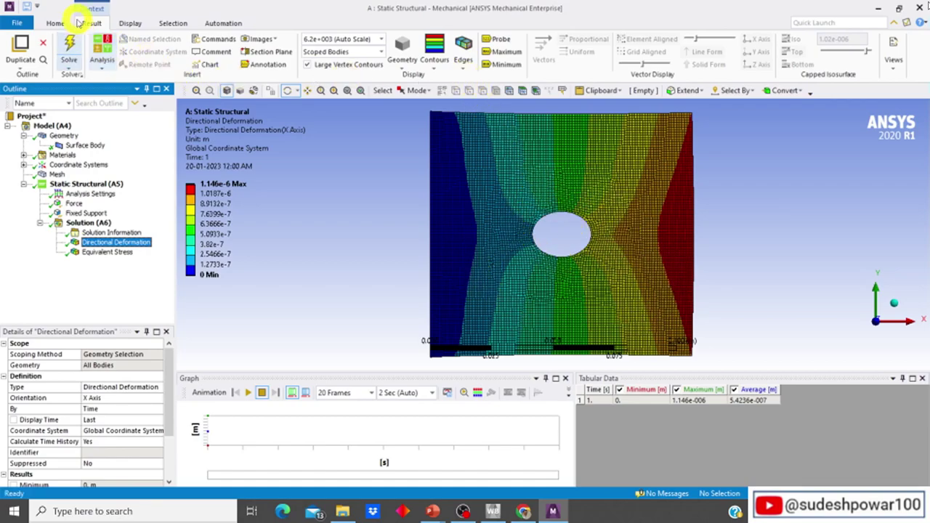
{"action": "left_click", "coordinate": [467, 67]}
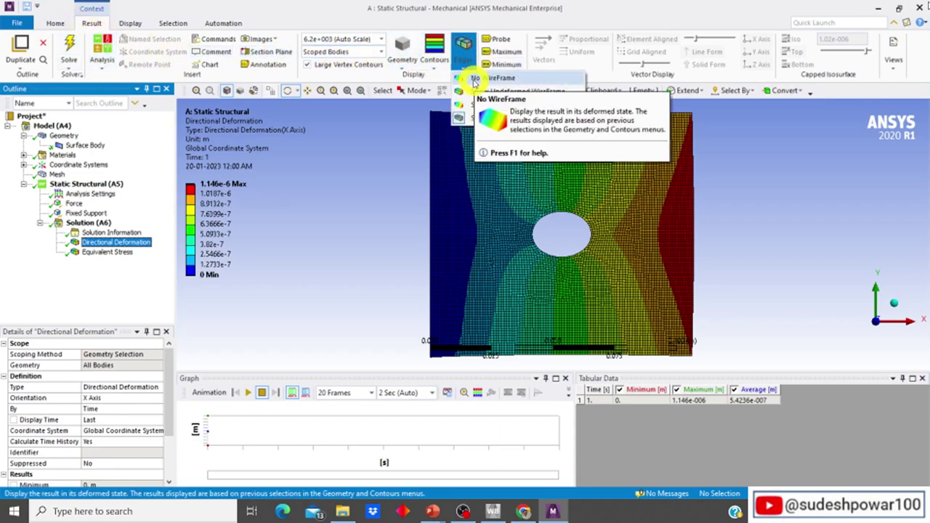
{"action": "left_click", "coordinate": [474, 80]}
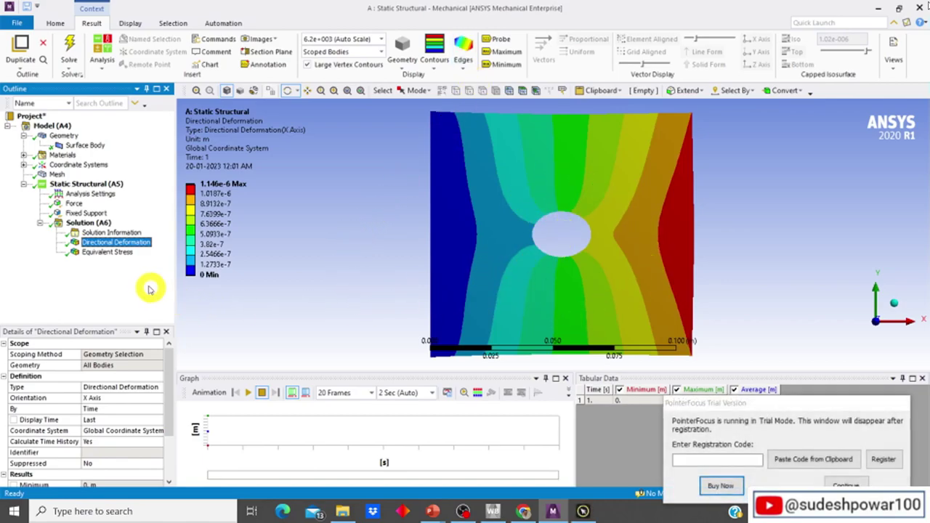
Display the Equivalent Stress result and examine the stress distribution around the plate's central hole
{"action": "left_click", "coordinate": [108, 253]}
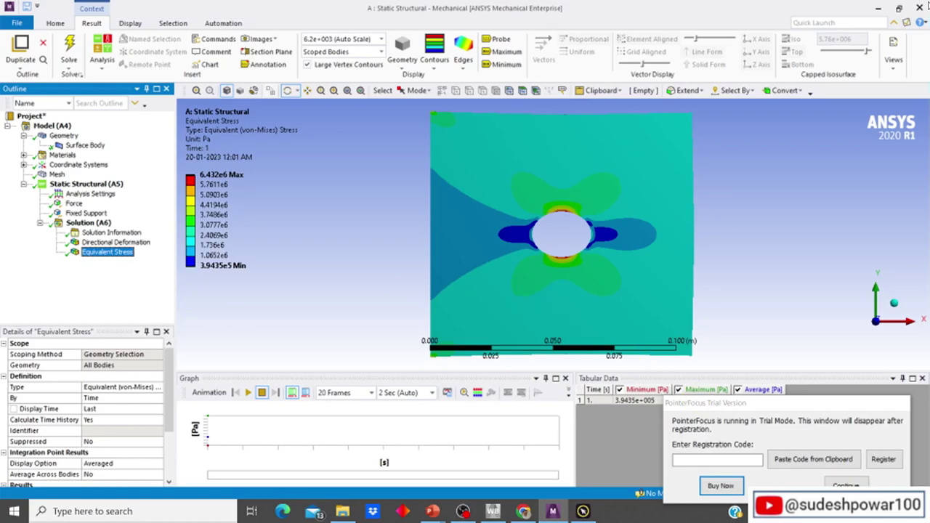
{"action": "left_click", "coordinate": [862, 484]}
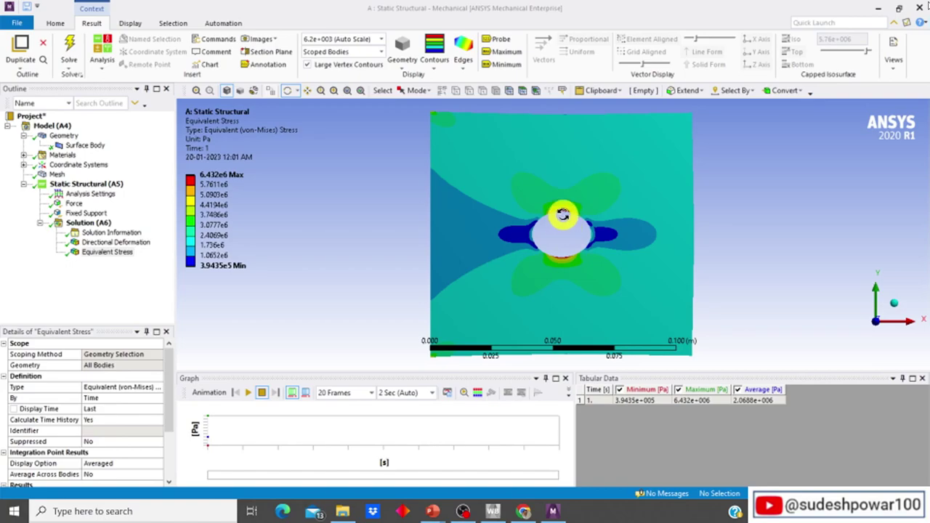
{"action": "scroll", "coordinate": [563, 214], "scroll_direction": "up", "scroll_amount": 5}
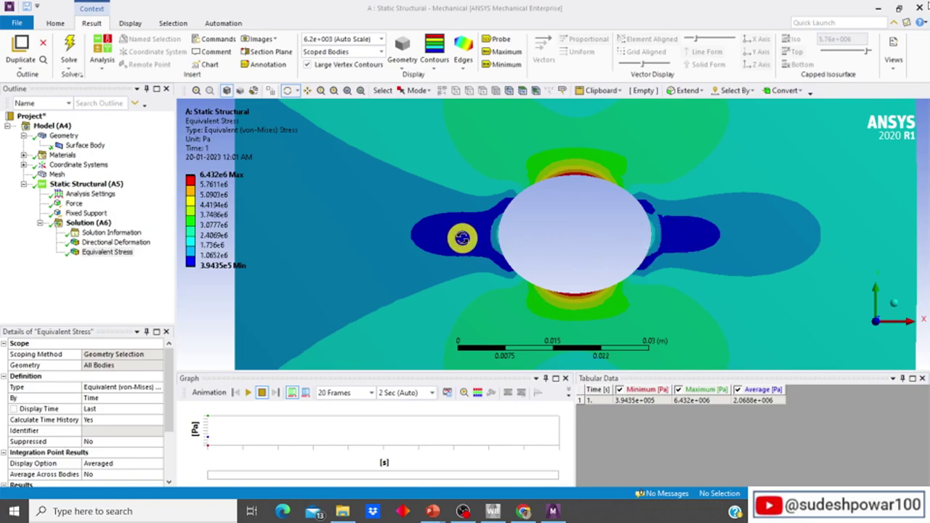
{"action": "scroll", "coordinate": [574, 259], "scroll_direction": "down", "scroll_amount": 4}
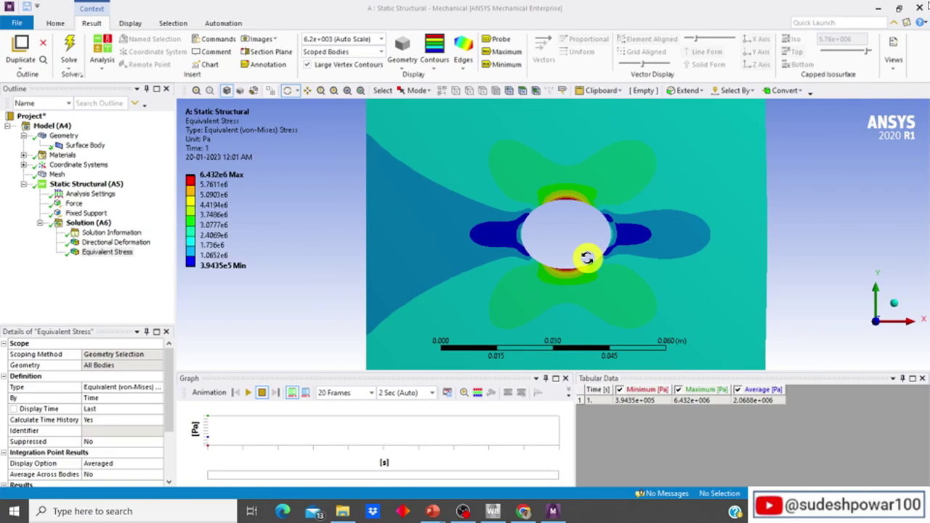
{"action": "left_click", "coordinate": [214, 207]}
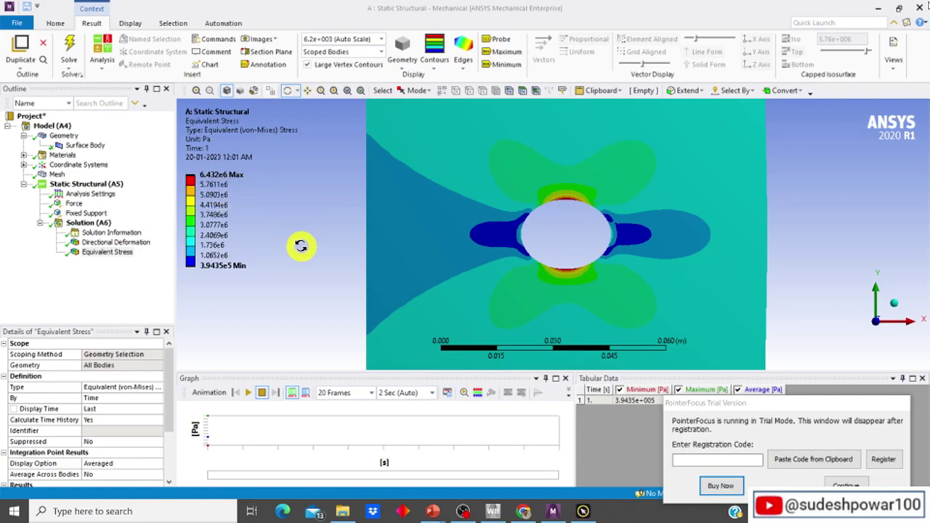
Switch to the PowerPoint slide show and advance to the nominal stress calculation on the analytical solution slide
{"action": "key", "text": "alt+Tab"}
{"action": "key", "text": "alt+Tab"}
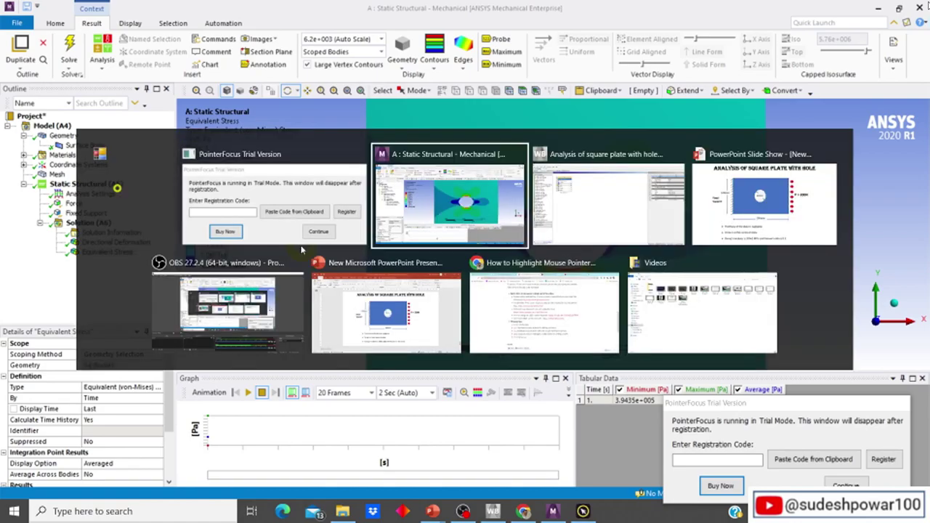
{"action": "key", "text": "alt+Tab"}
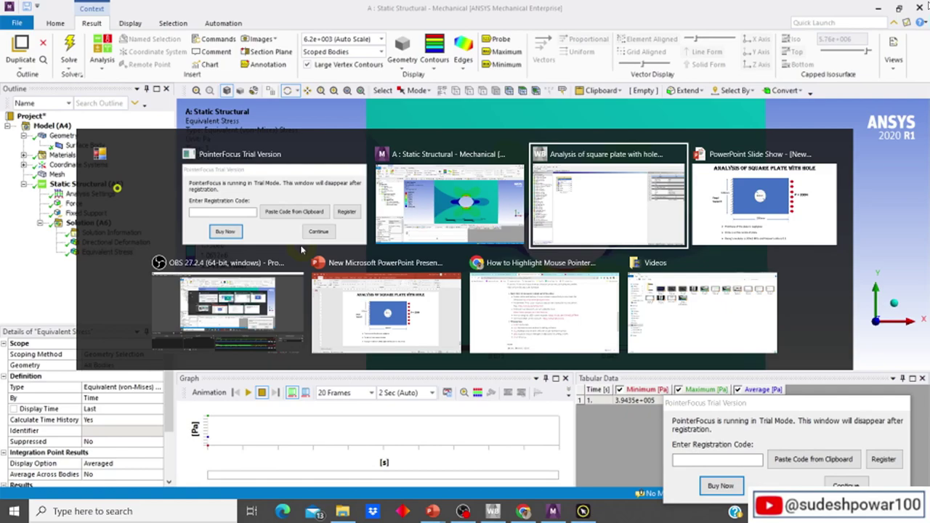
{"action": "key", "text": "alt+Tab"}
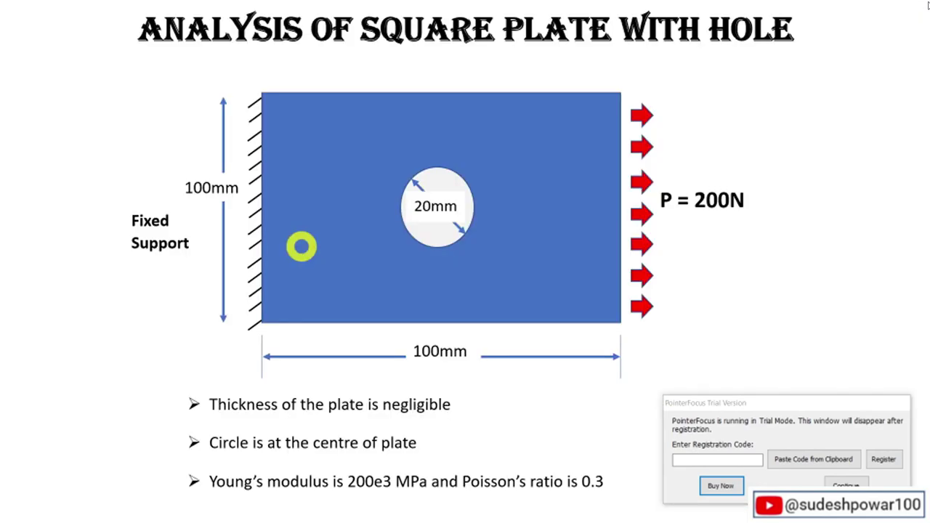
{"action": "left_click", "coordinate": [301, 247]}
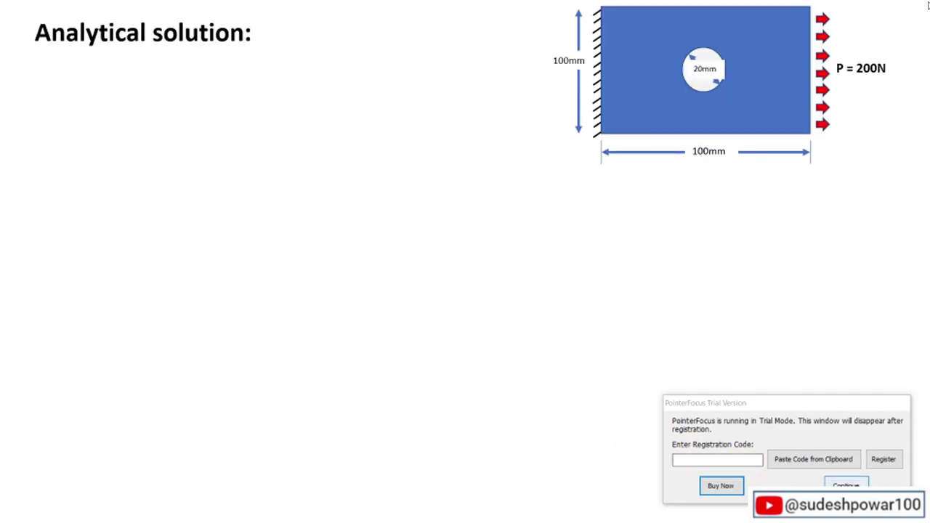
{"action": "left_click", "coordinate": [847, 484]}
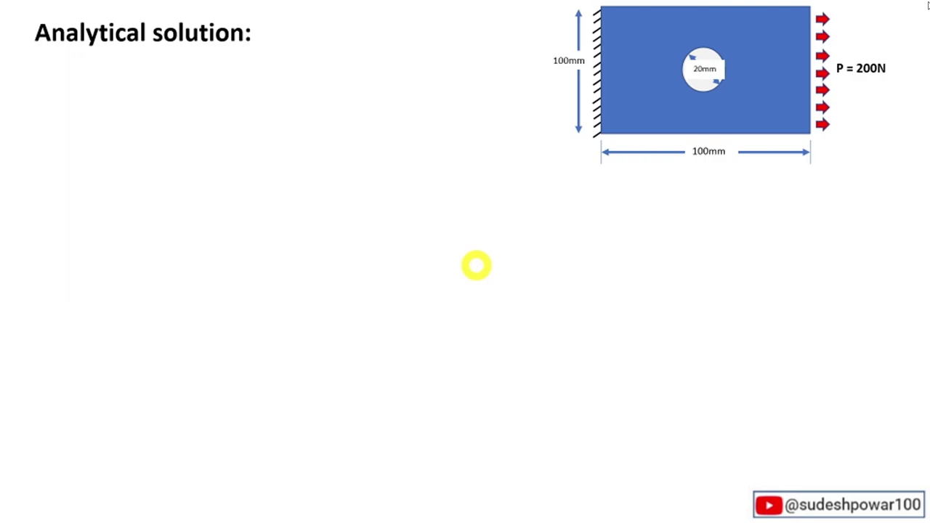
{"action": "left_click", "coordinate": [408, 178]}
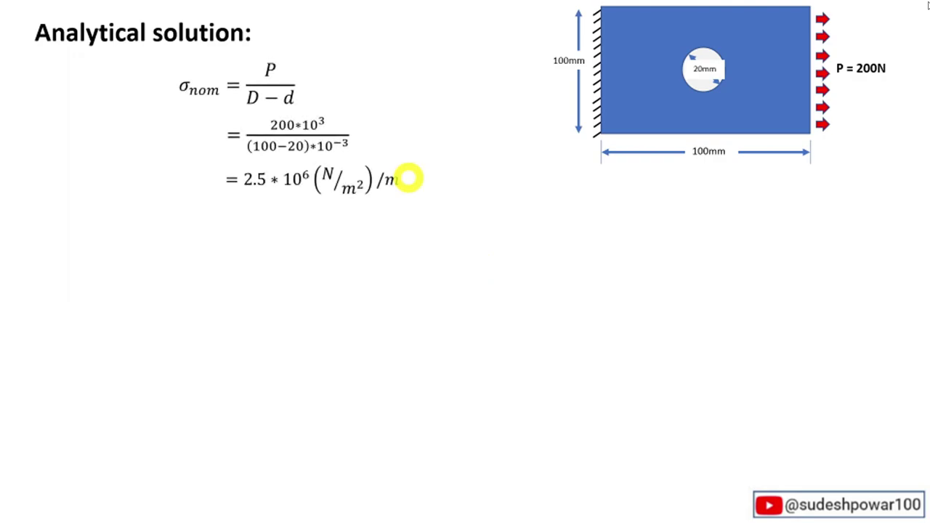